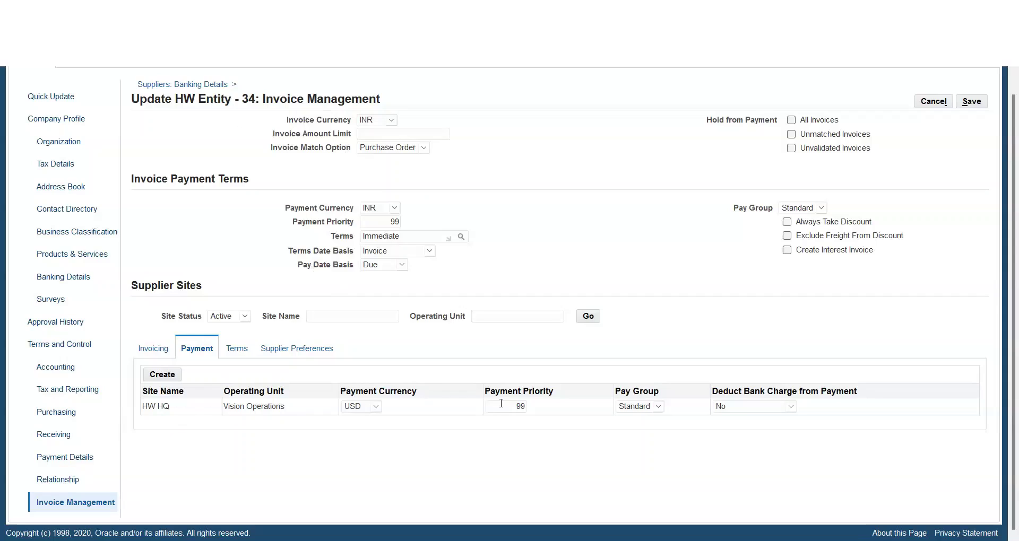
Review the Pay Group options for the HW HQ site and cancel the Invoice Management changes.
click(656, 406)
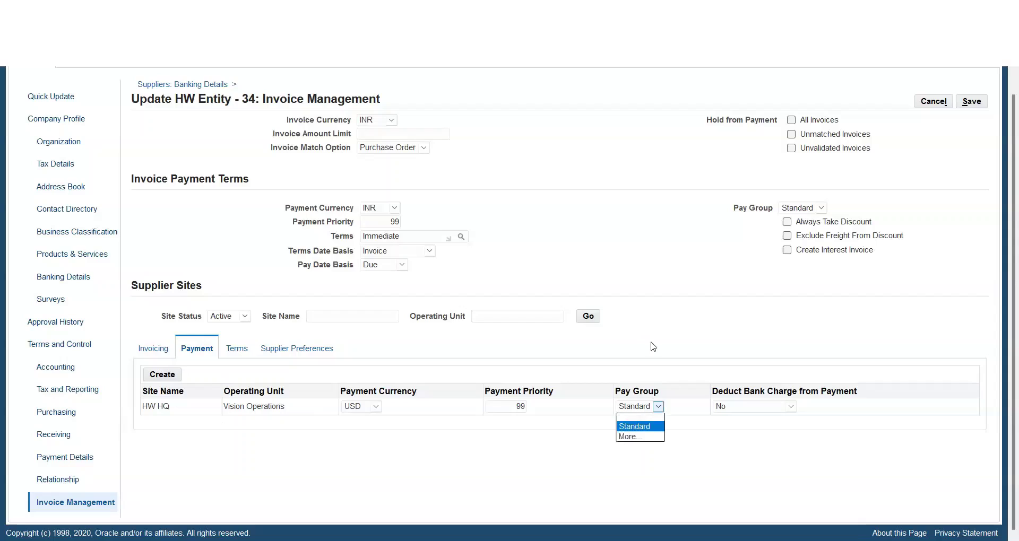
click(36, 421)
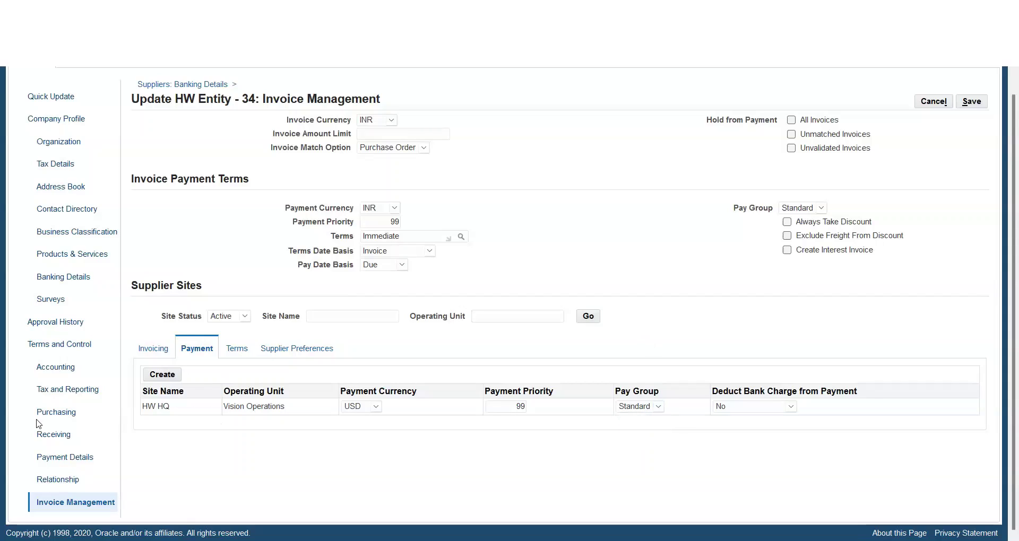
scroll(48, 362, up, 2)
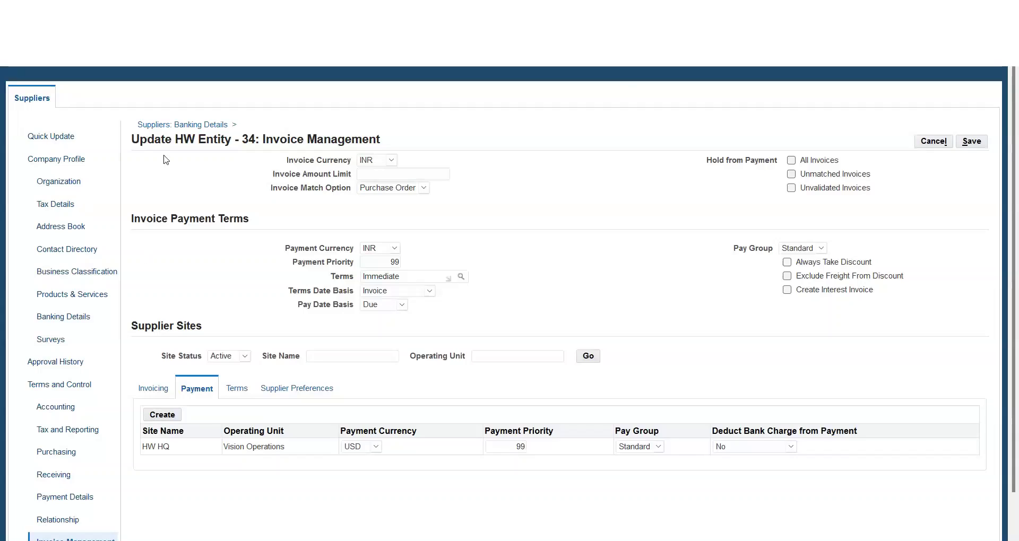
click(933, 142)
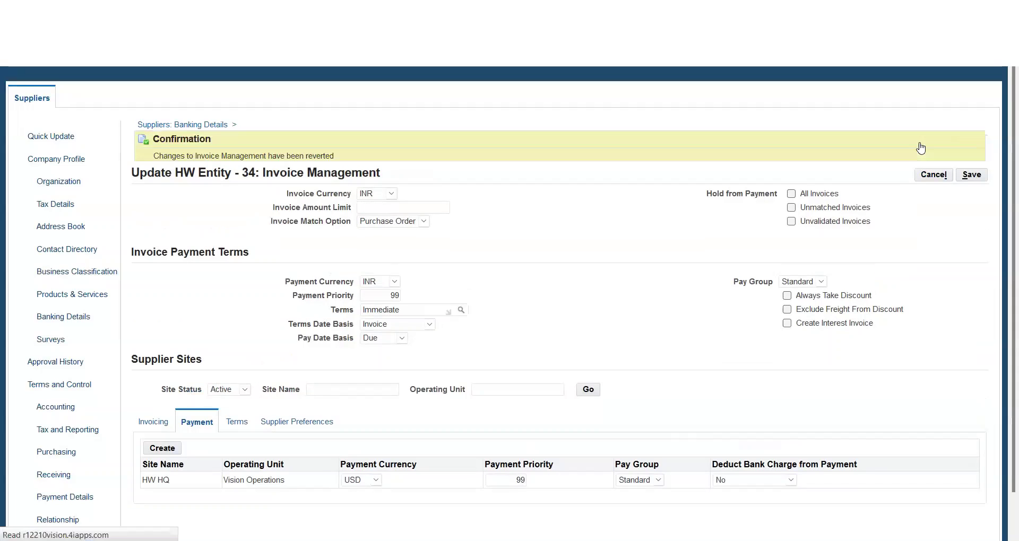
Return to the Payables navigator and open the Invoices form, dismissing the operating unit list.
click(40, 105)
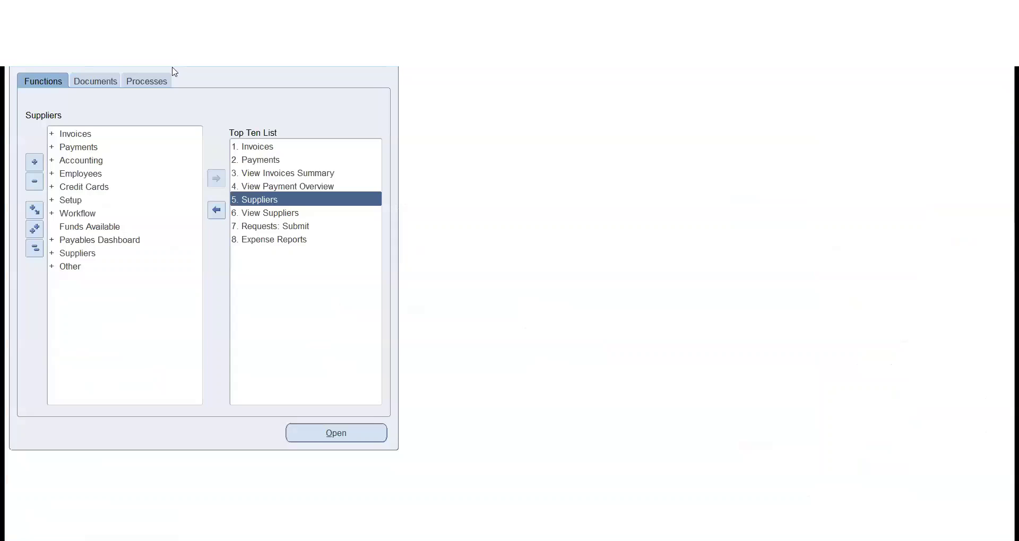
double_click(250, 146)
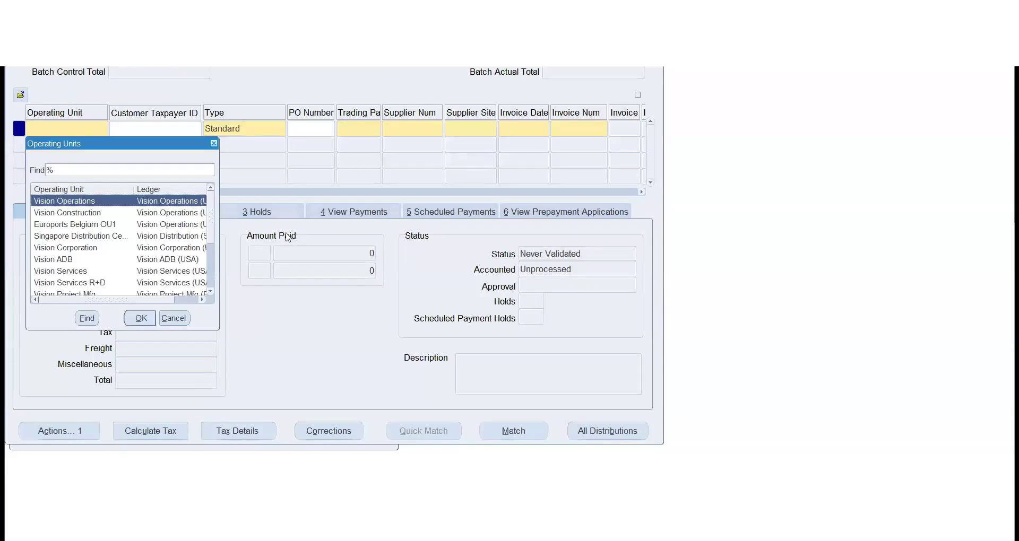
click(182, 316)
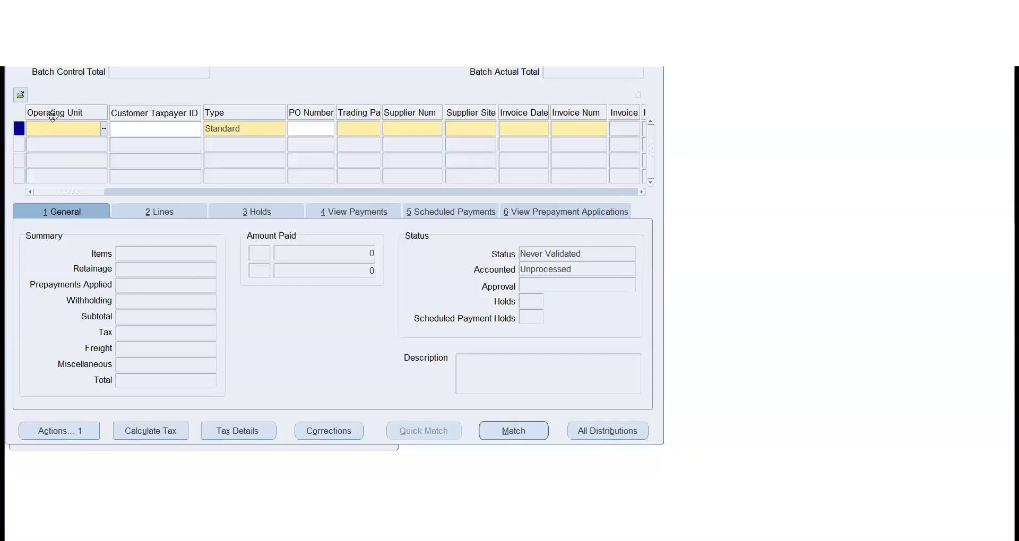
Set the operating unit of the new Standard invoice to Vision Operations.
click(103, 128)
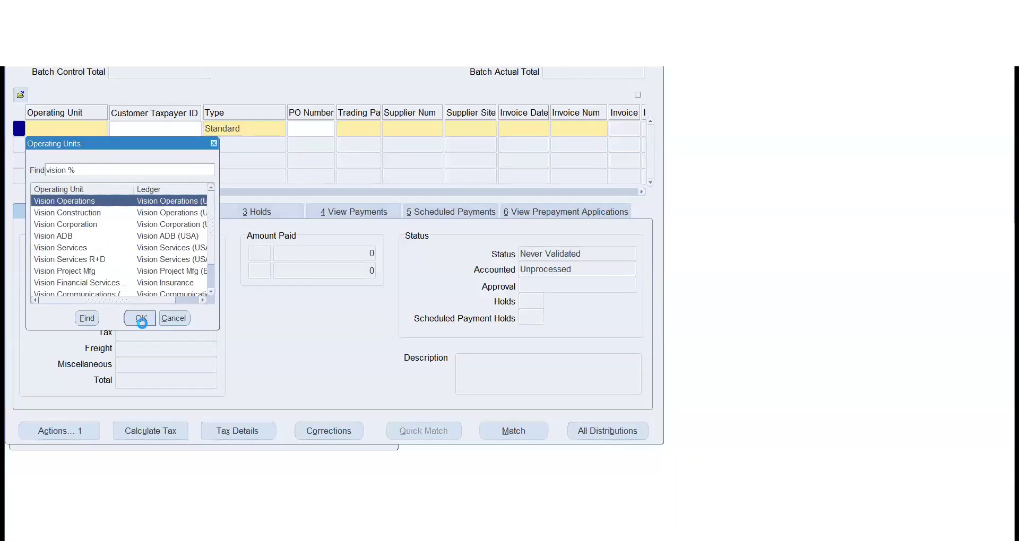
click(140, 319)
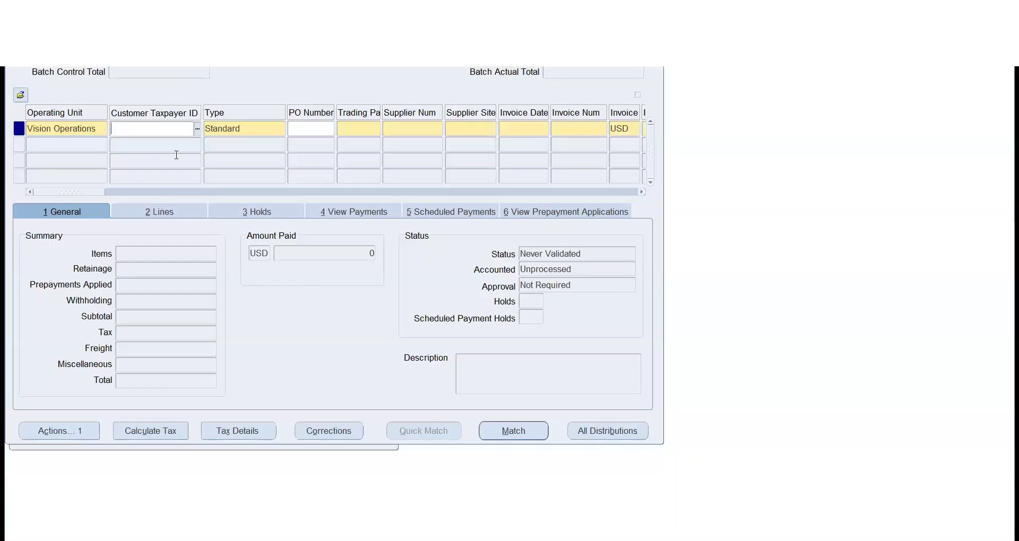
click(231, 130)
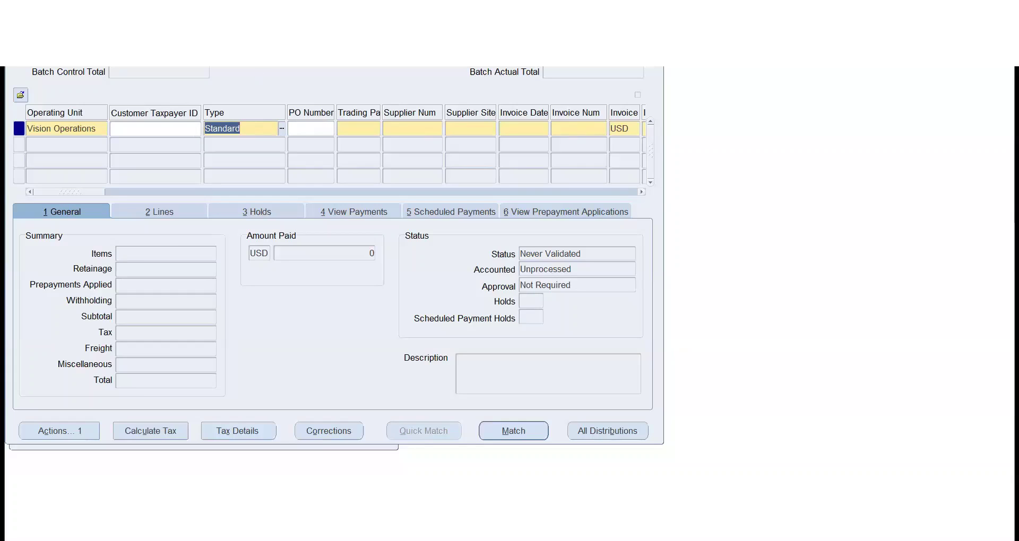
Examine the additional fields that can be shown in the invoice header grid, and close the list without adding any.
right_click(85, 113)
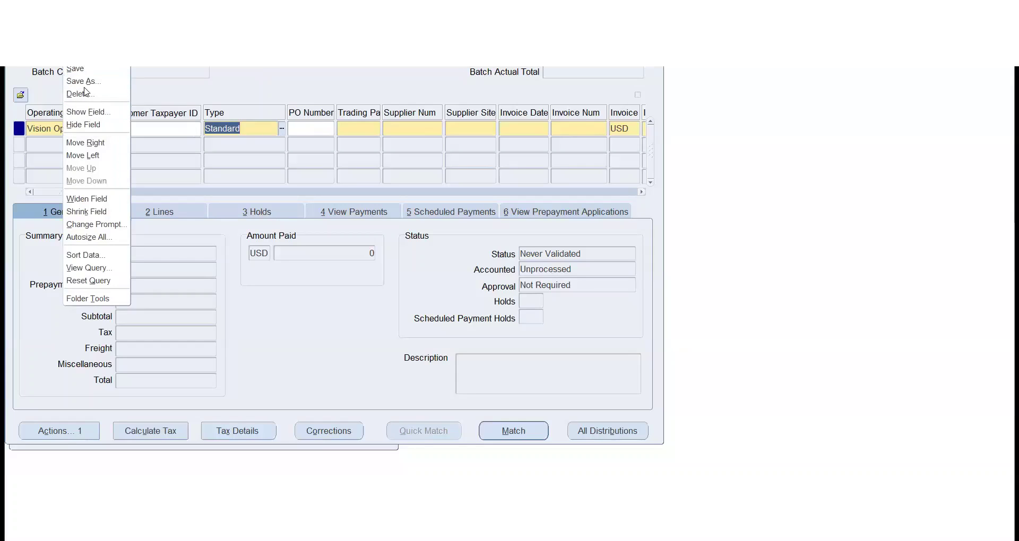
click(89, 111)
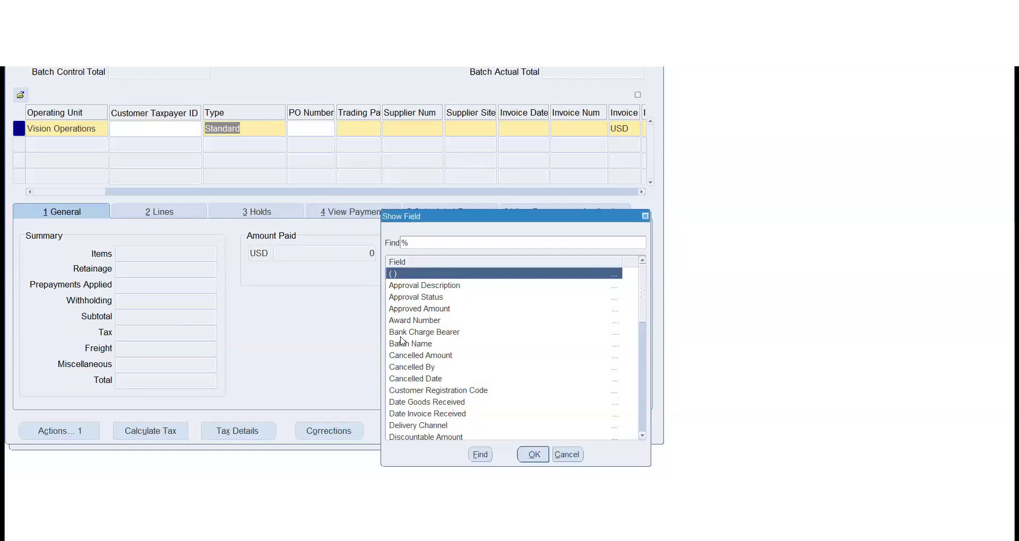
click(440, 312)
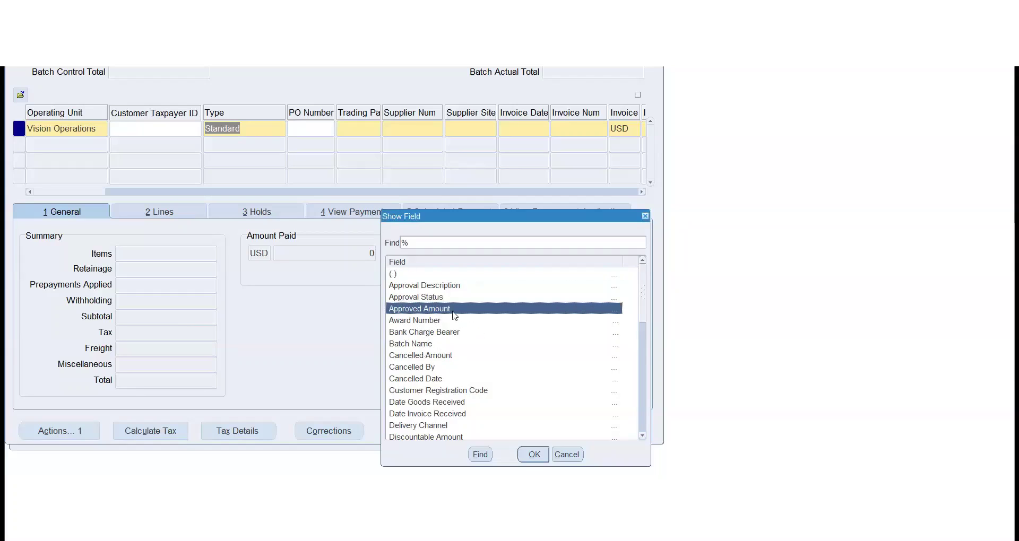
scroll(435, 303, down, 5)
scroll(435, 303, down, 5)
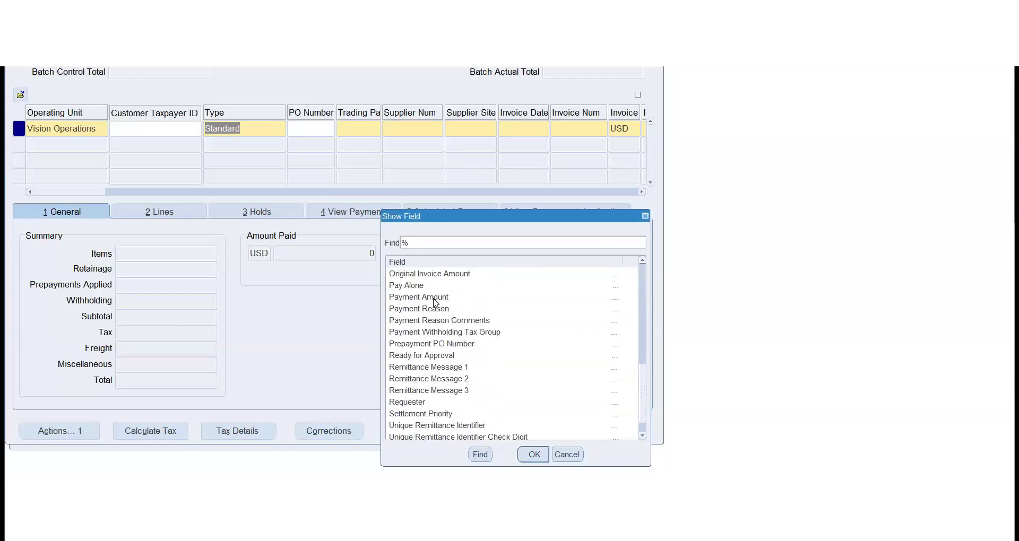
scroll(435, 305, down, 1)
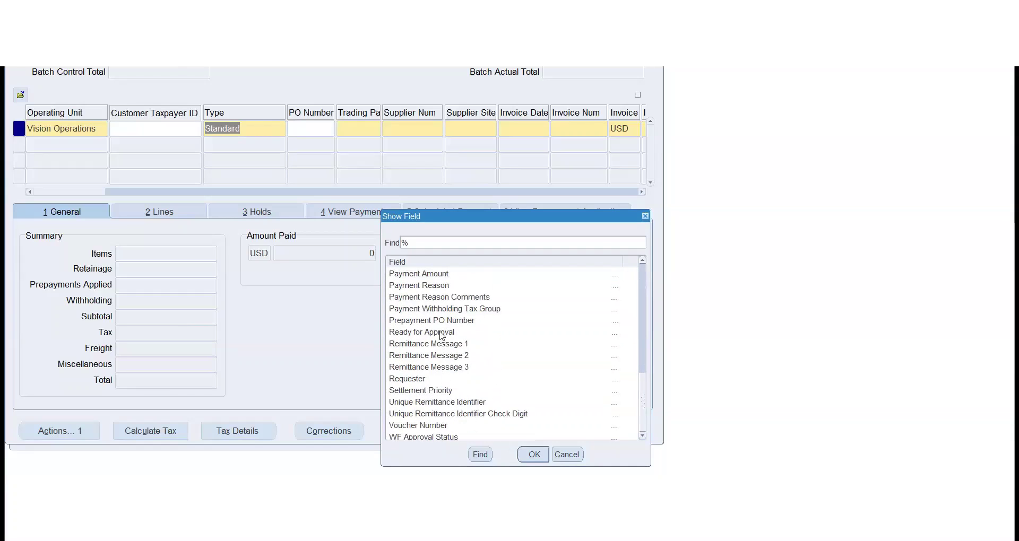
scroll(442, 335, up, 10)
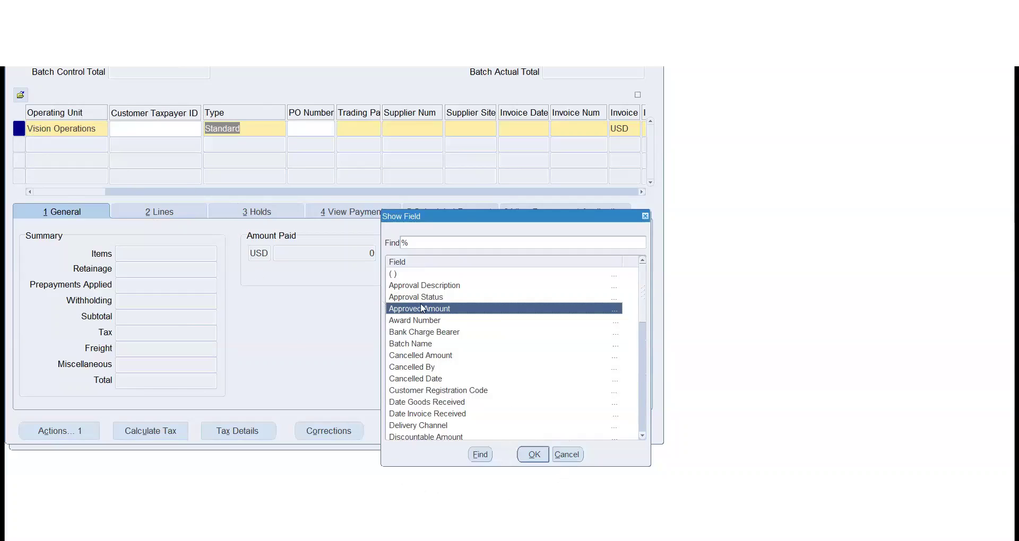
scroll(435, 339, down, 9)
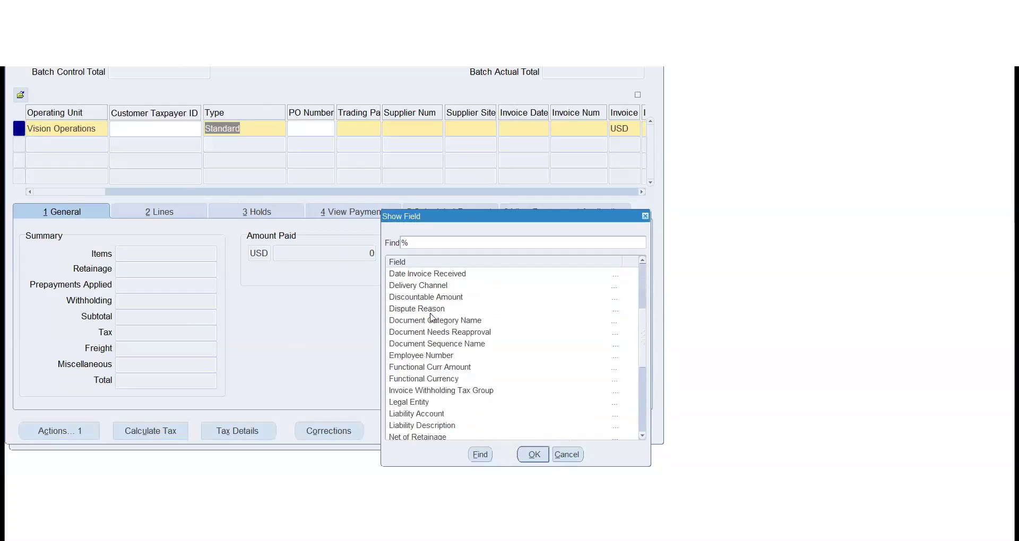
click(577, 457)
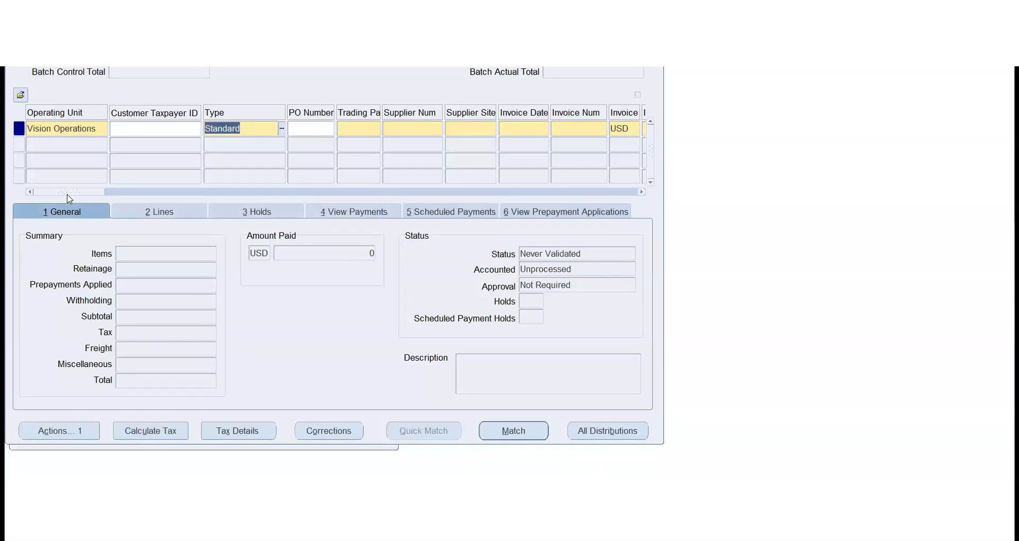
View the Misc Vendor fields of the One-Time context in the invoice's descriptive flexfield, and cancel the entry.
drag(69, 192, 644, 191)
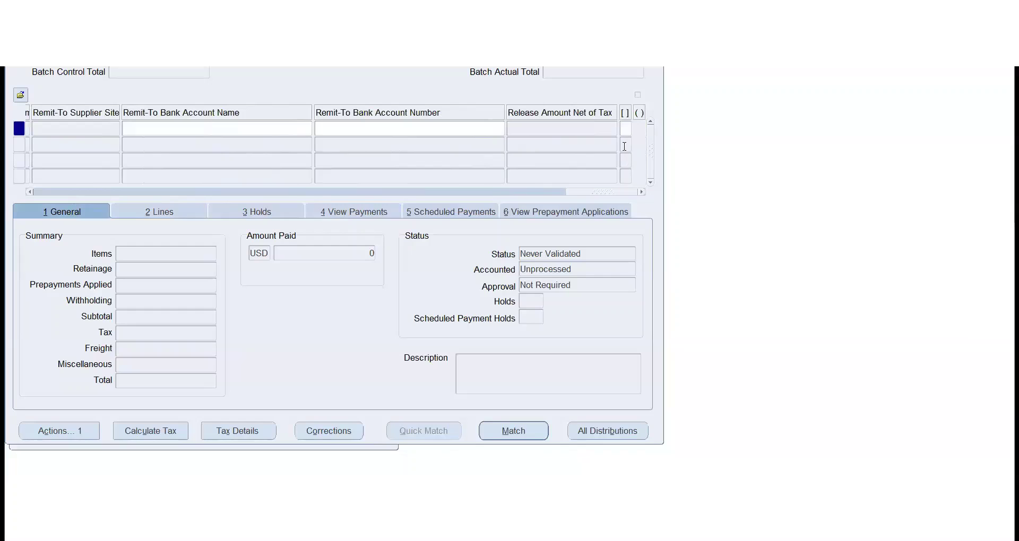
click(625, 128)
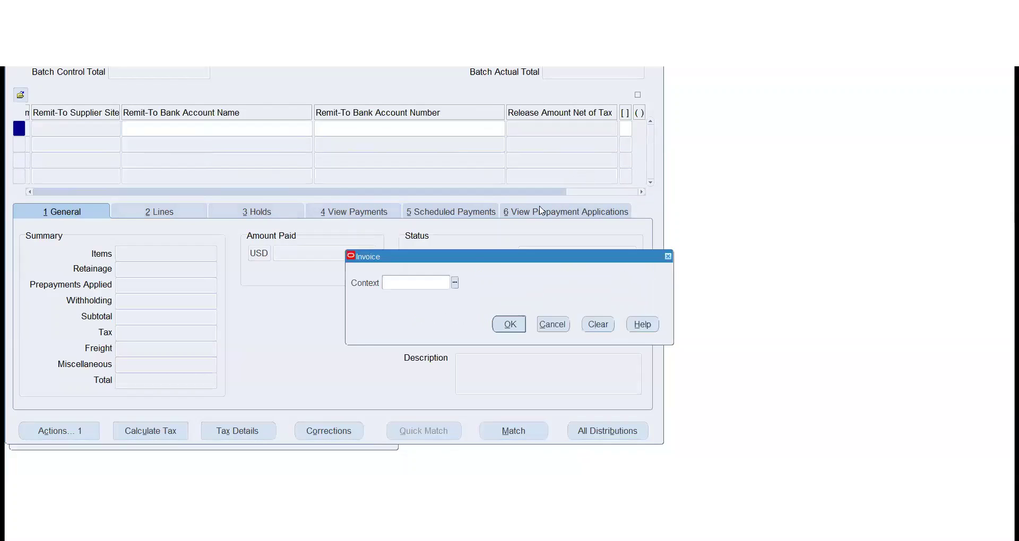
click(455, 284)
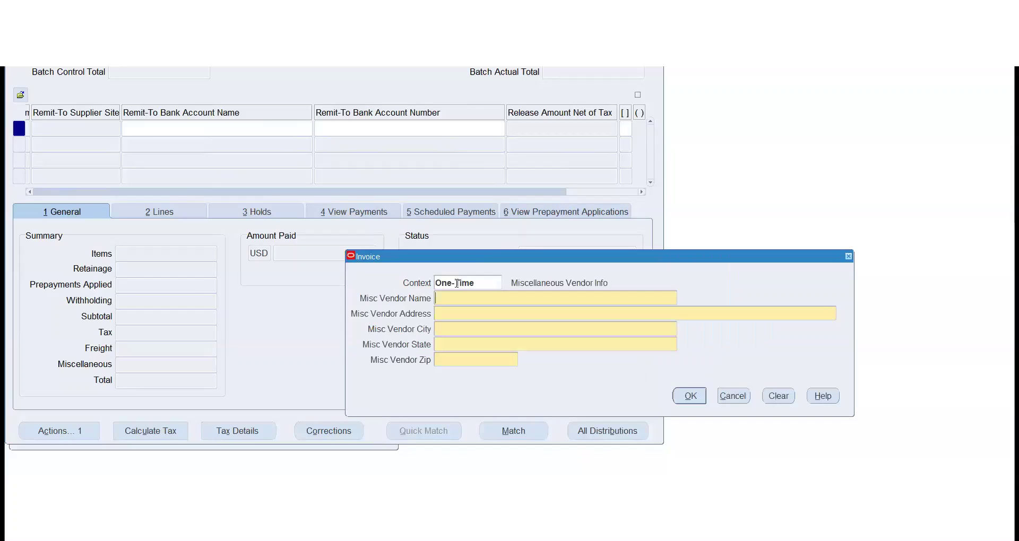
drag(426, 258, 181, 154)
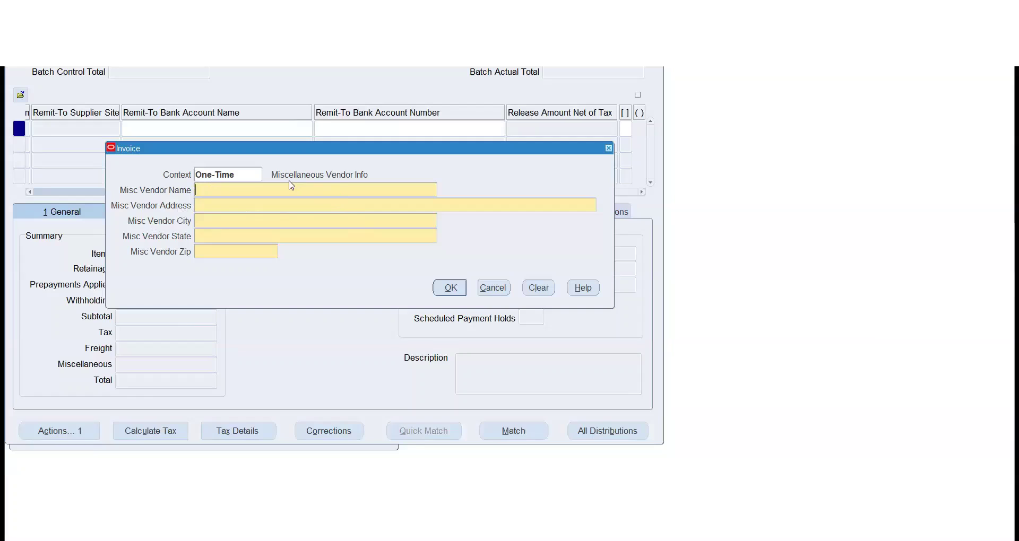
click(254, 175)
key(Tab)
click(239, 177)
click(494, 288)
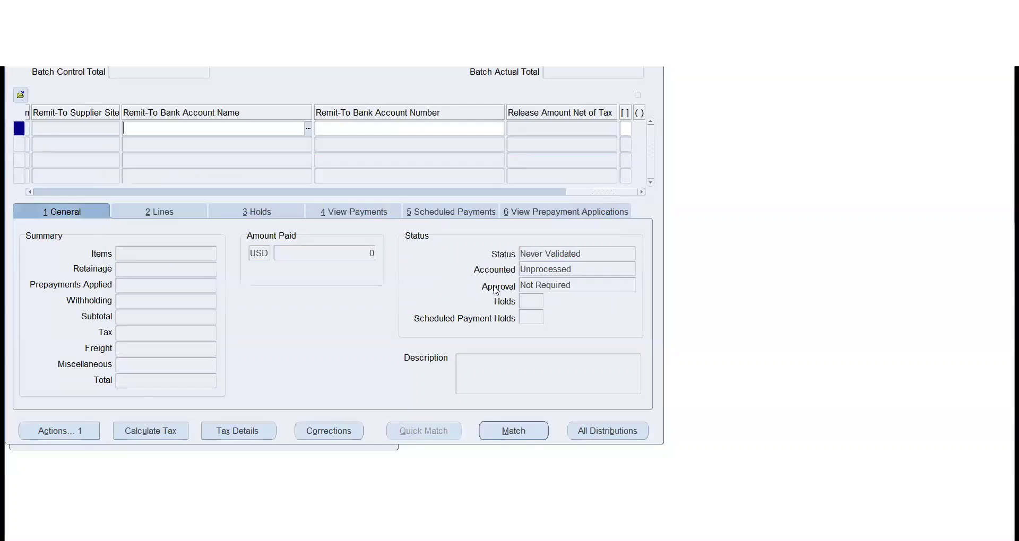
Open the Find Invoices window, review its search criteria such as Taxpayer ID, invoice number and PO number, and close it.
drag(589, 196, 59, 193)
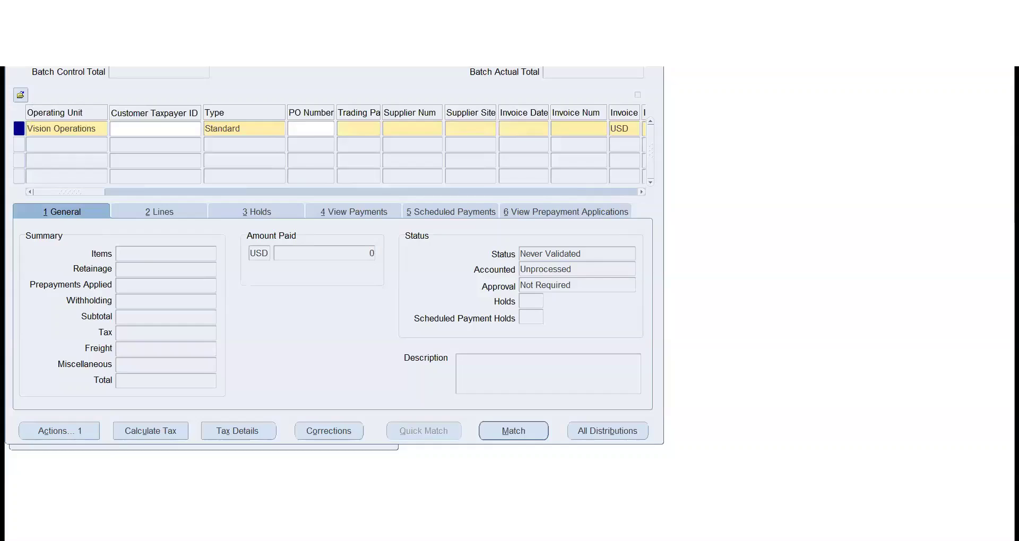
click(624, 320)
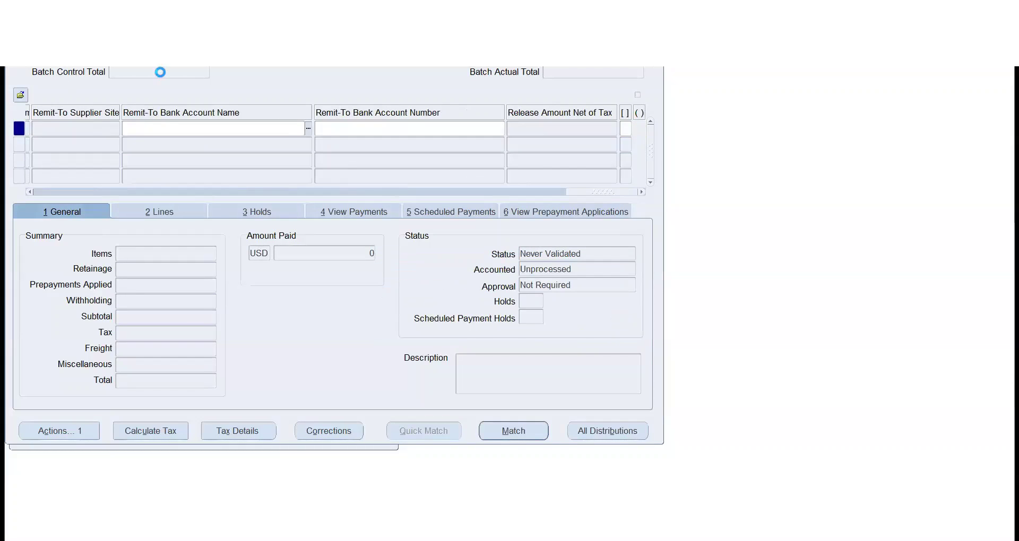
click(609, 331)
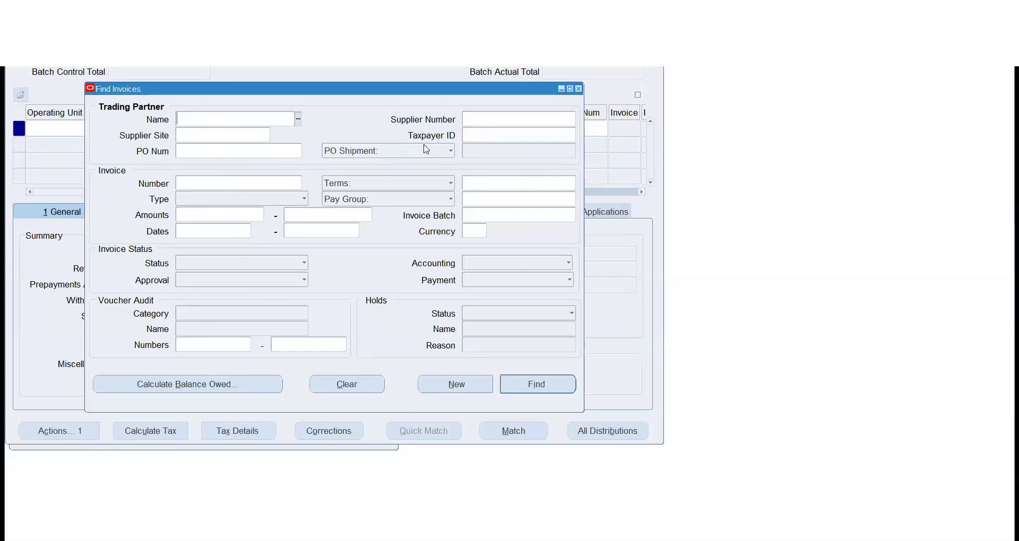
click(469, 136)
click(209, 184)
click(206, 153)
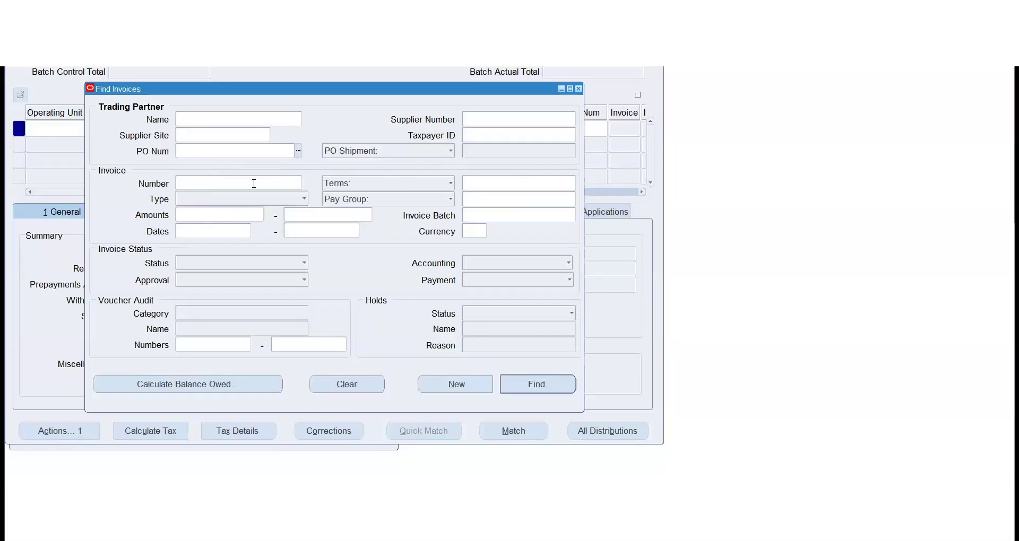
click(579, 89)
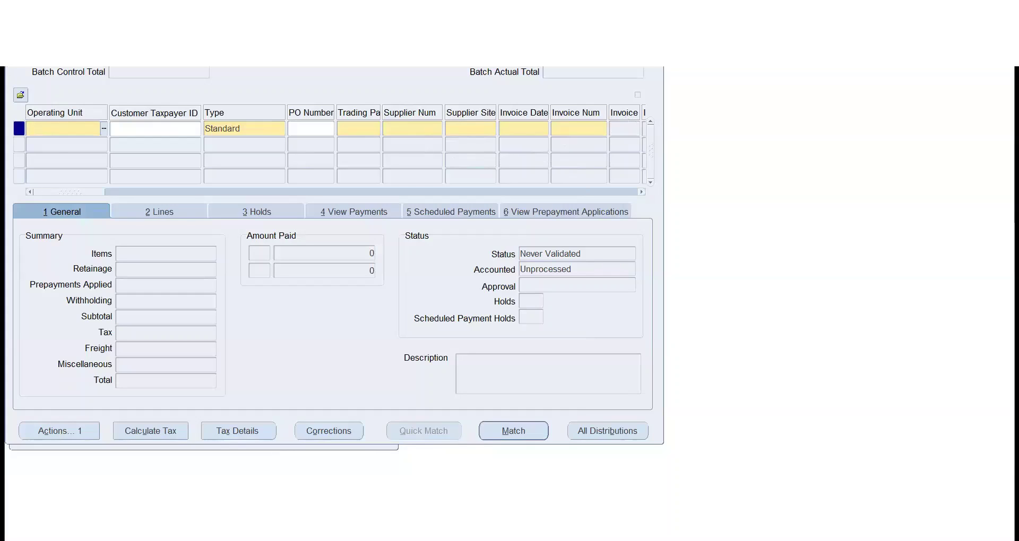
Set the operating unit in the blank invoice row to Vision Operations.
key(alt+f)
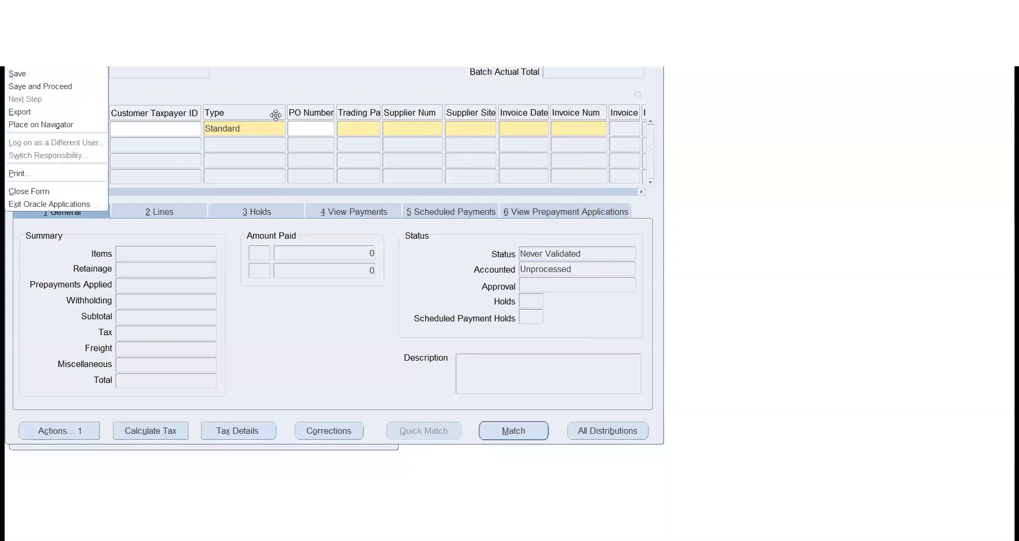
key(Escape)
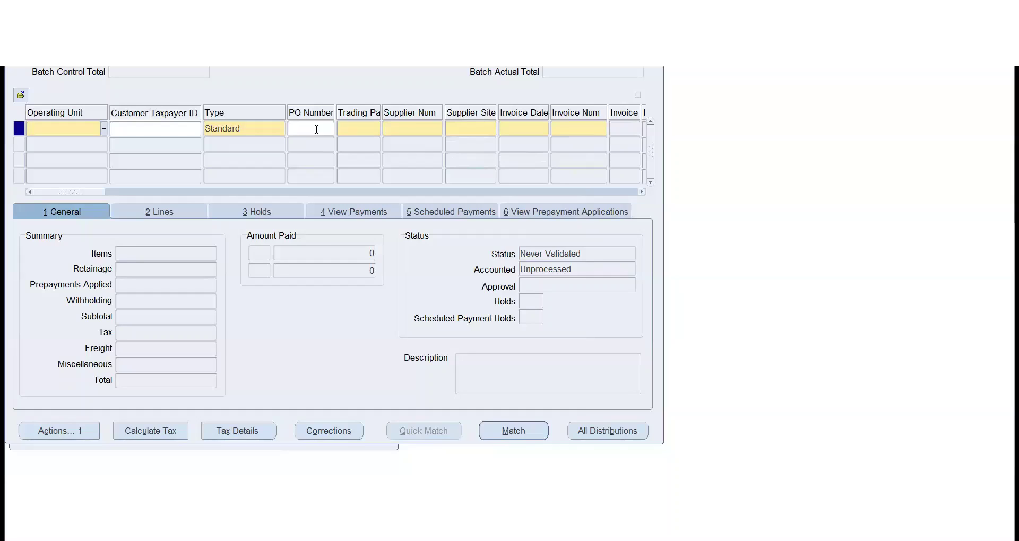
click(103, 128)
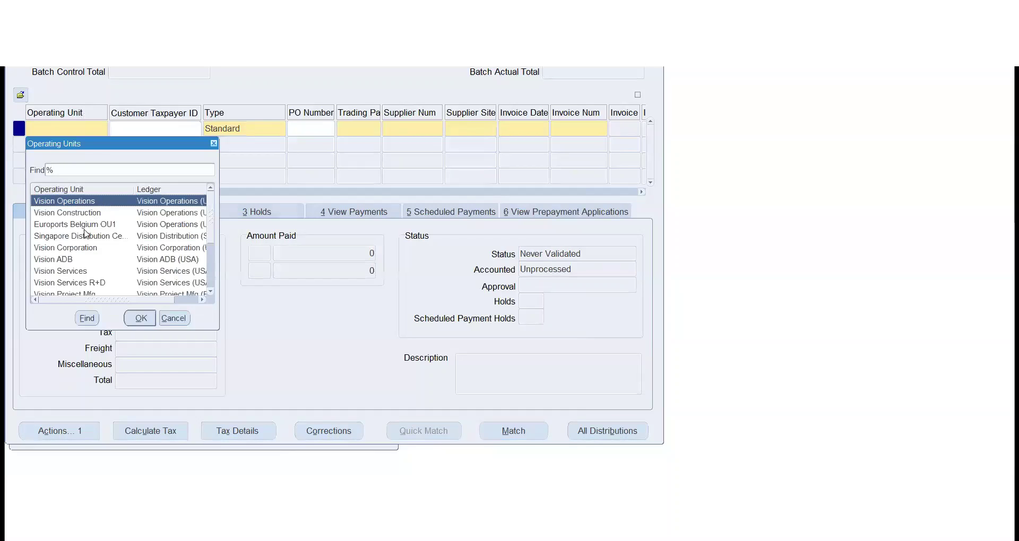
click(141, 320)
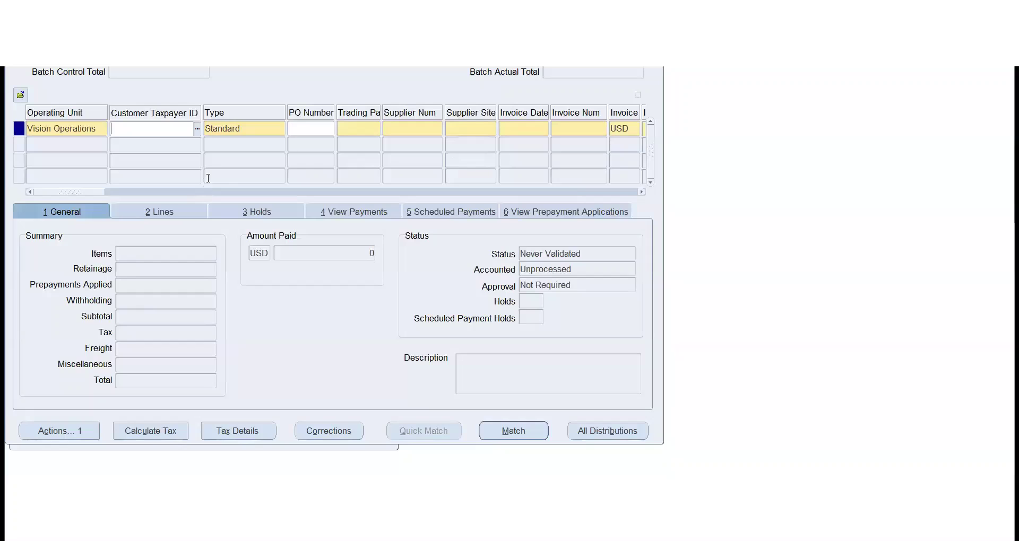
Review the list of available invoice types, such as Credit Memo and Prepayment, and close it without changing the type.
click(244, 128)
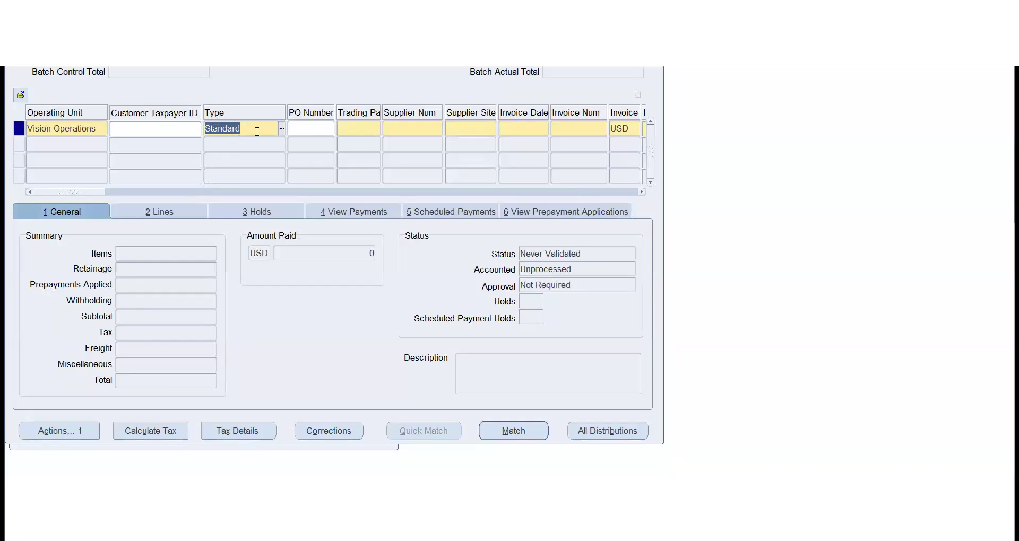
click(281, 128)
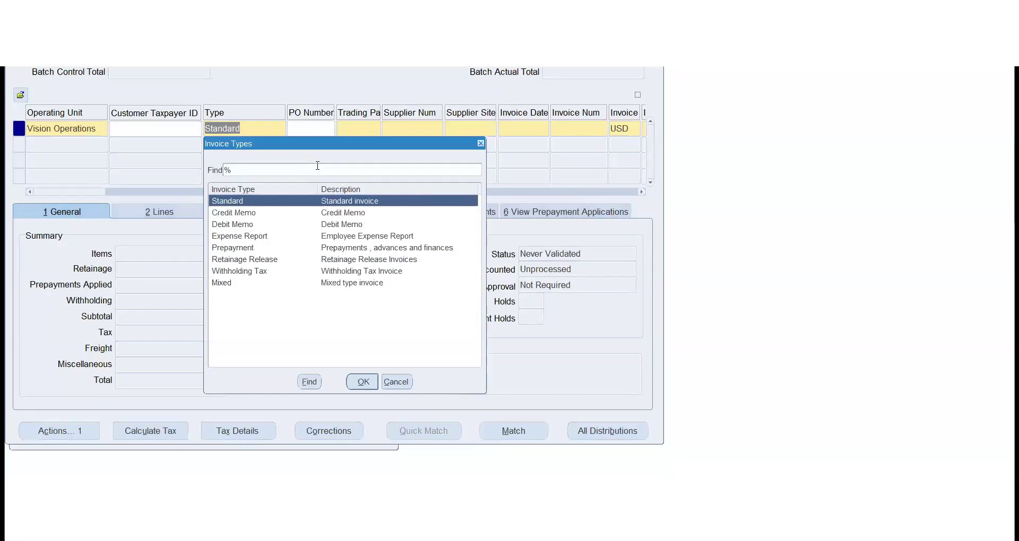
click(232, 214)
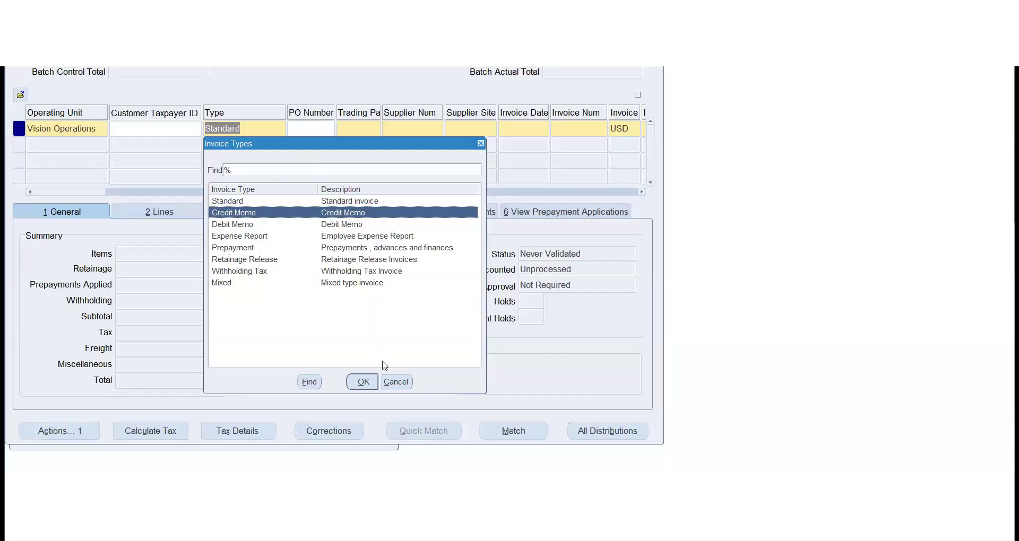
click(396, 382)
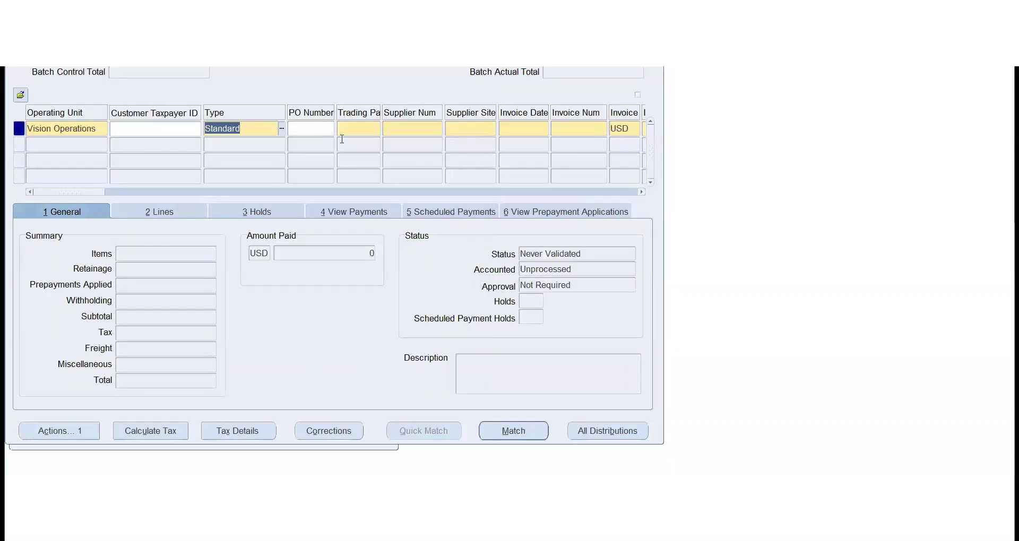
Set the invoice's trading partner to the supplier HW Entity by searching for "HW Entity%".
click(307, 128)
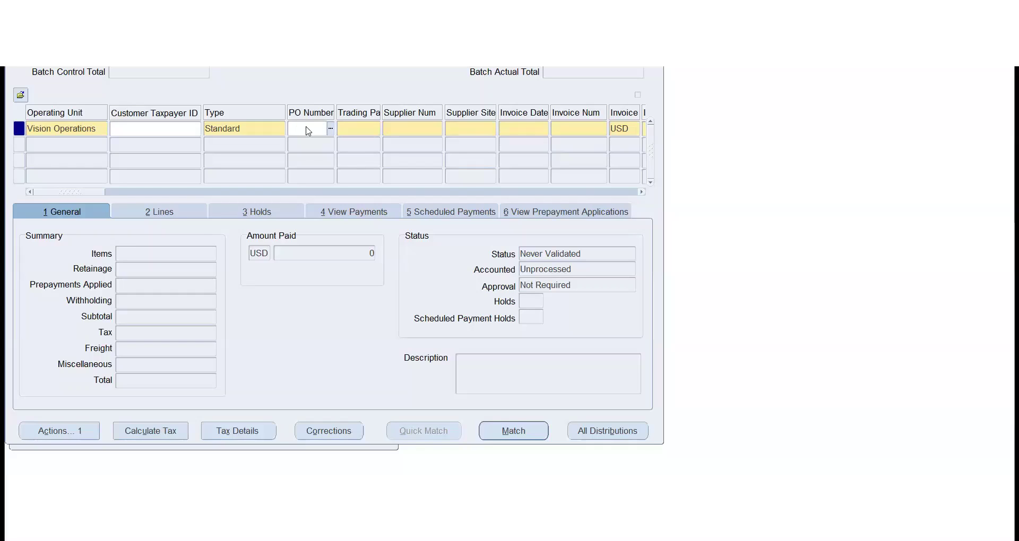
click(348, 129)
click(377, 128)
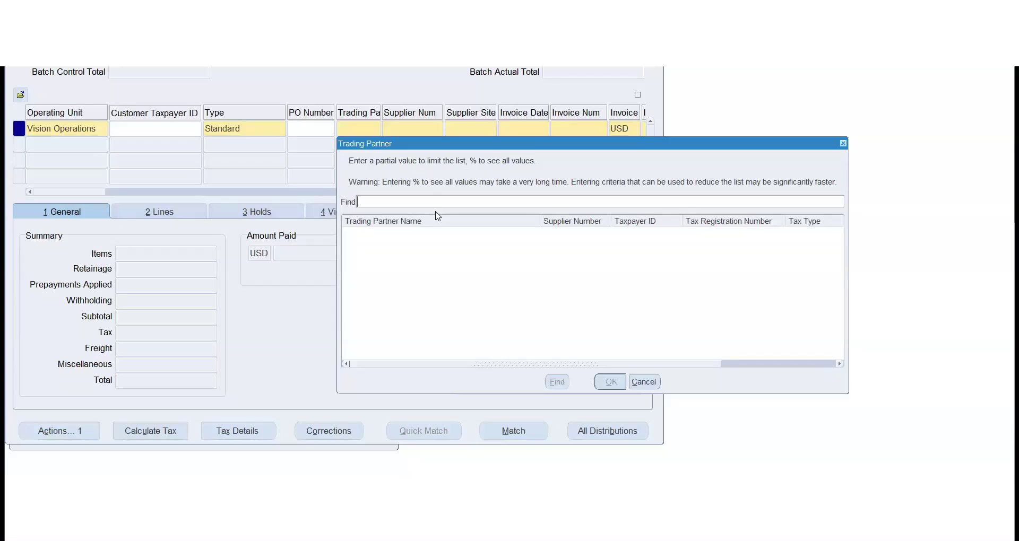
text(HW Entity%)
key(Return)
key(Return)
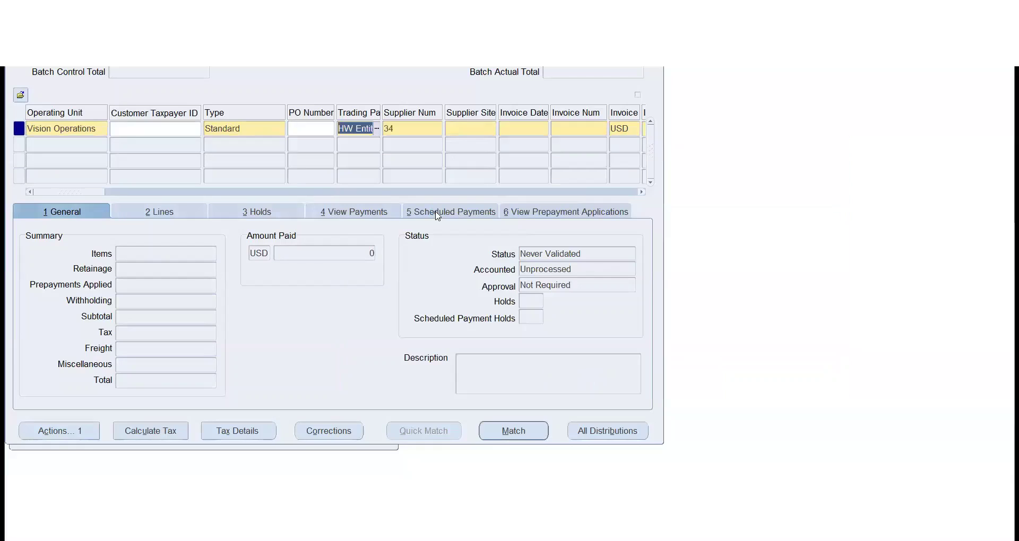
key(Tab)
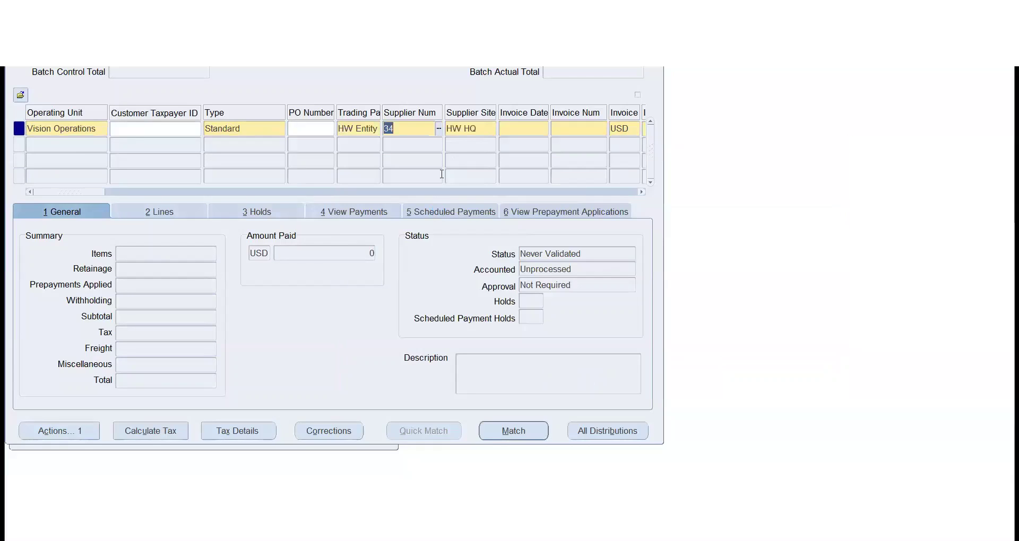
View the supplier sites available for the selected supplier, and cancel the list without choosing another site.
click(469, 130)
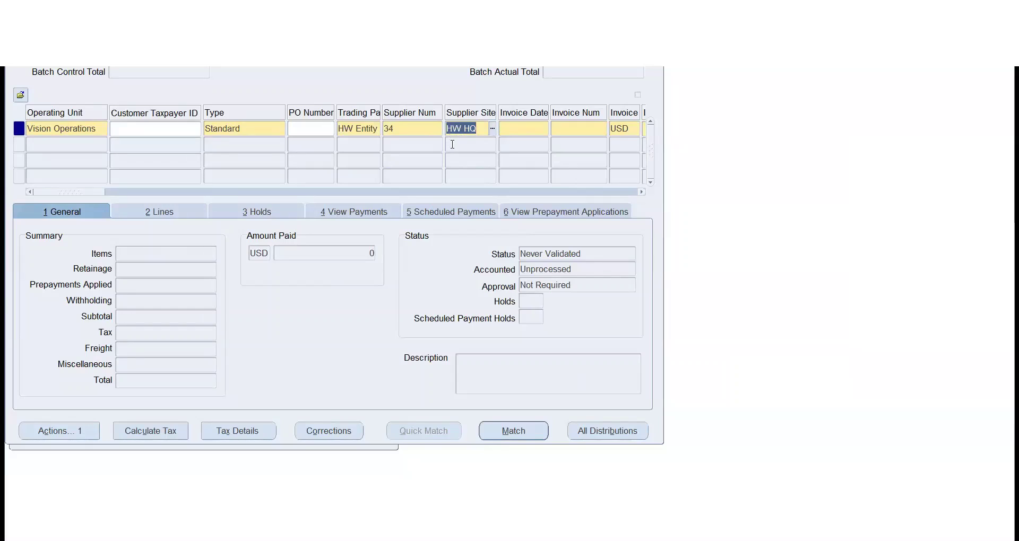
click(493, 129)
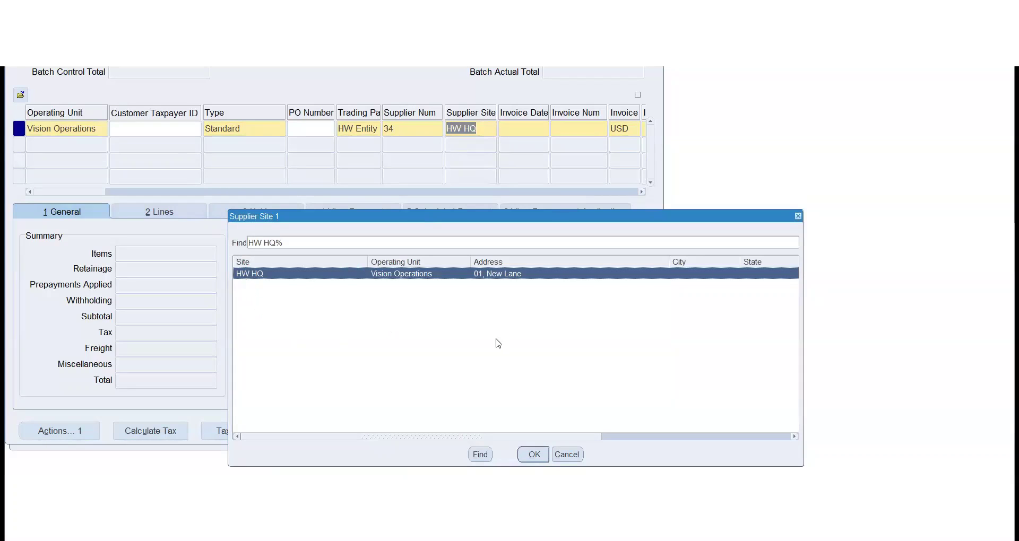
click(567, 454)
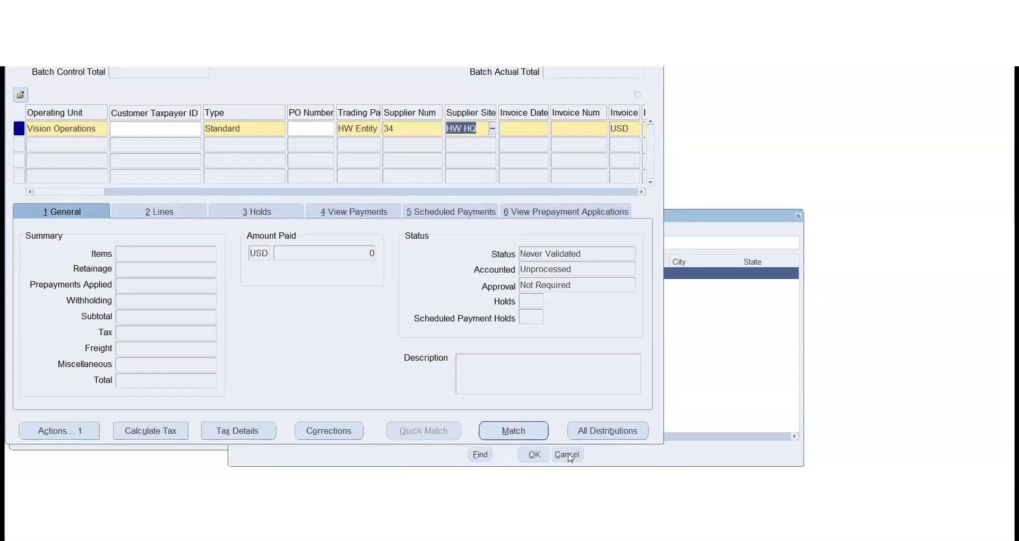
Set the invoice date to 02-MAY-2022.
click(530, 129)
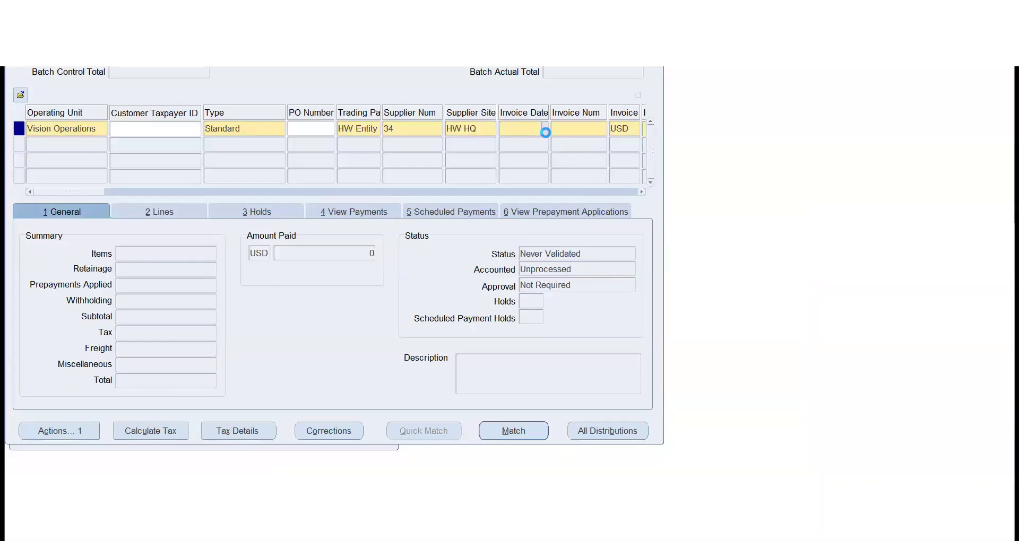
click(544, 129)
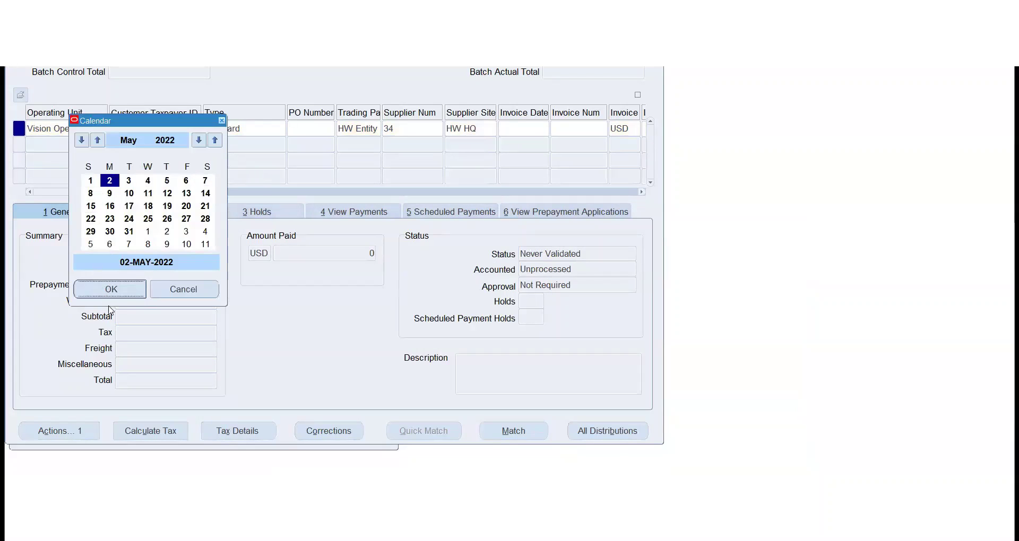
click(111, 288)
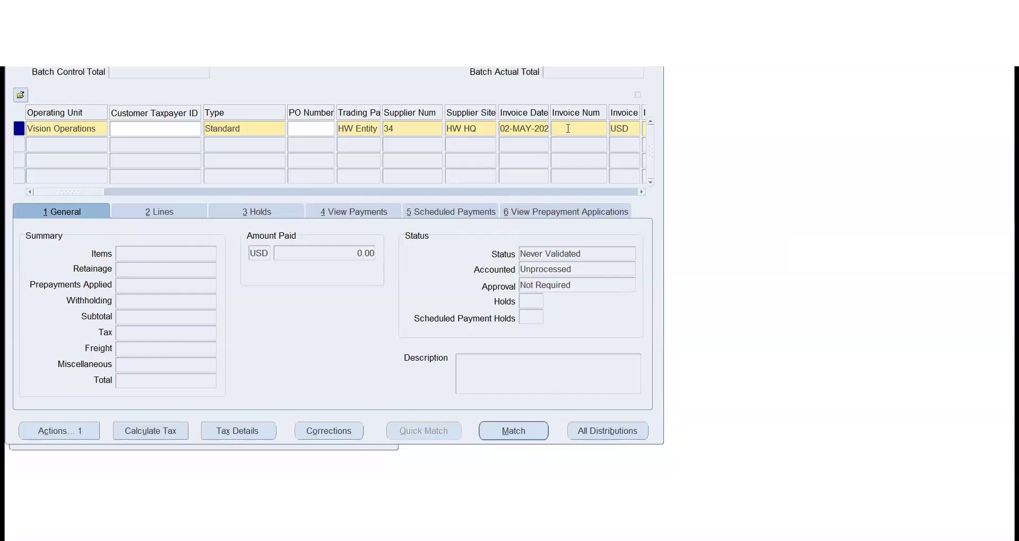
Enter invoice number 78 and an invoice amount of 12,500.
text(78)
key(Tab)
key(Tab)
text(12)
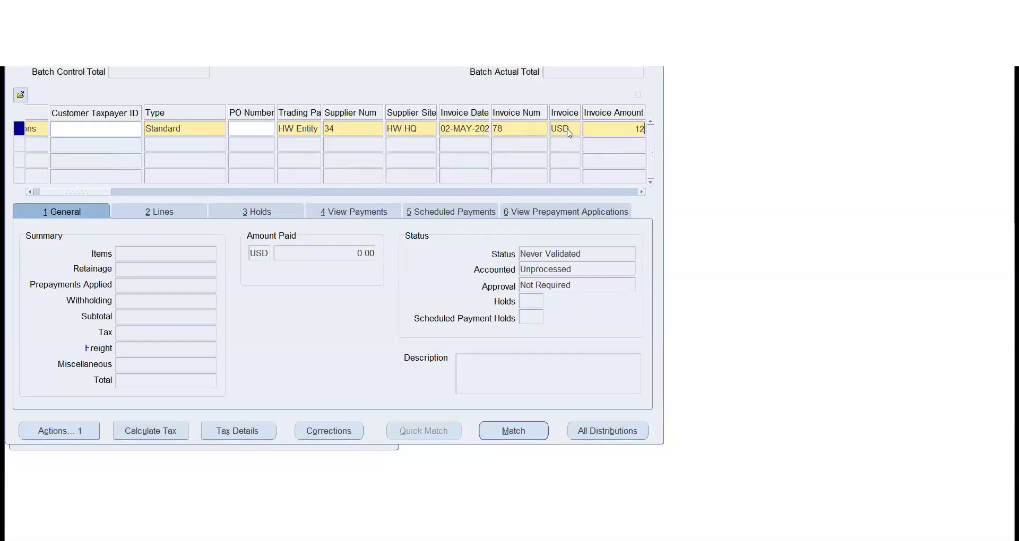
text(,500)
key(Tab)
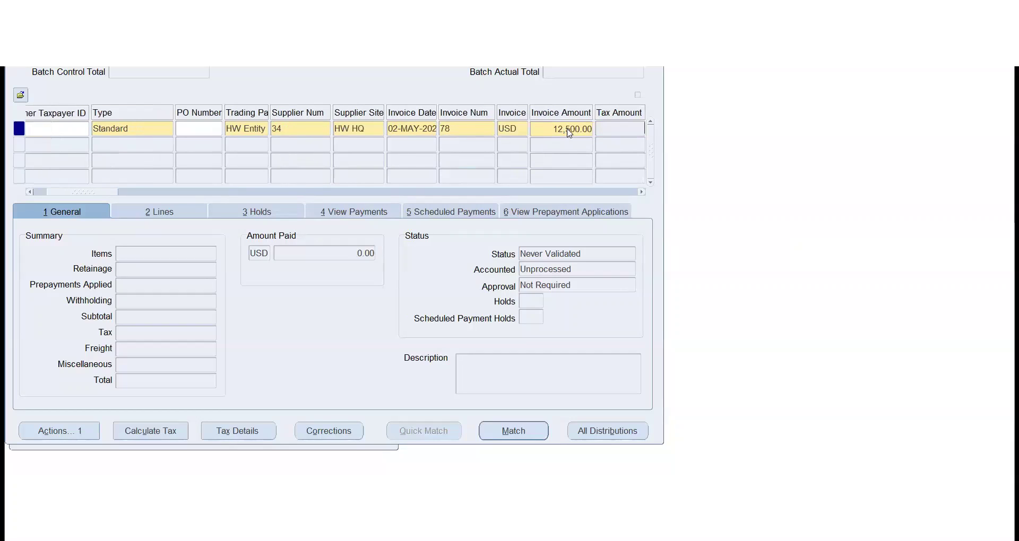
Examine the invoice's tax control amount, GL date, payment currency and invoice currency fields.
key(Tab)
key(Tab)
key(Tab)
key(Tab)
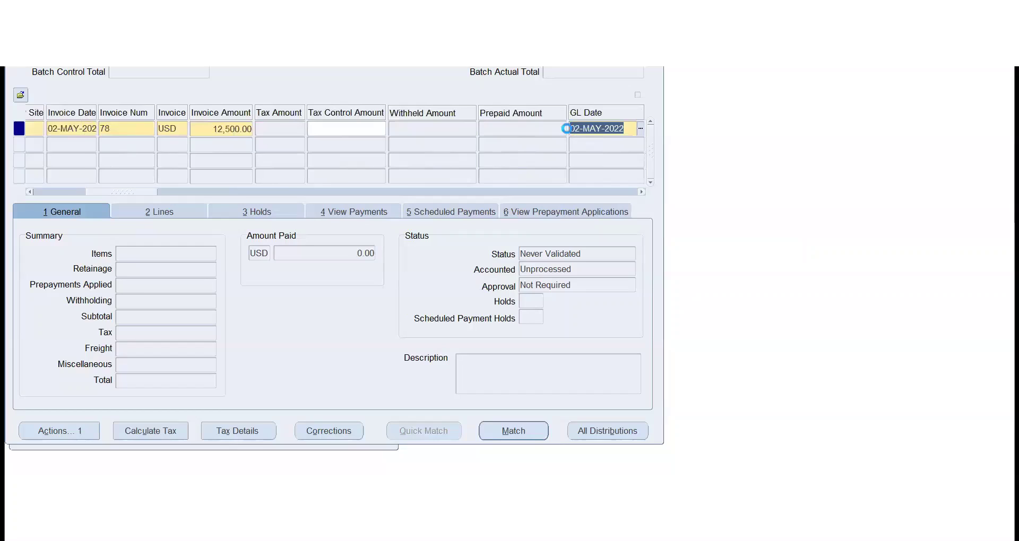
key(Tab)
click(557, 129)
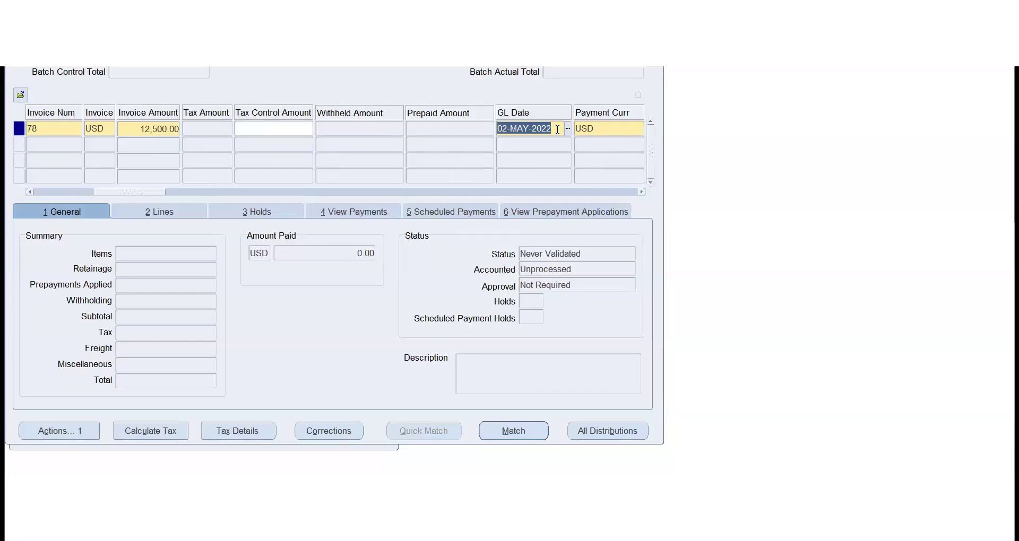
key(Tab)
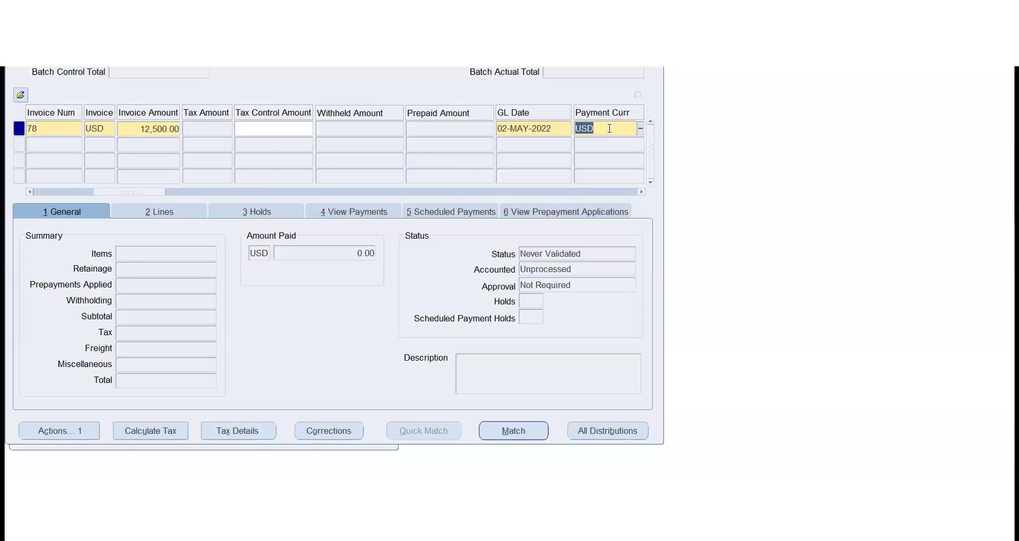
click(107, 127)
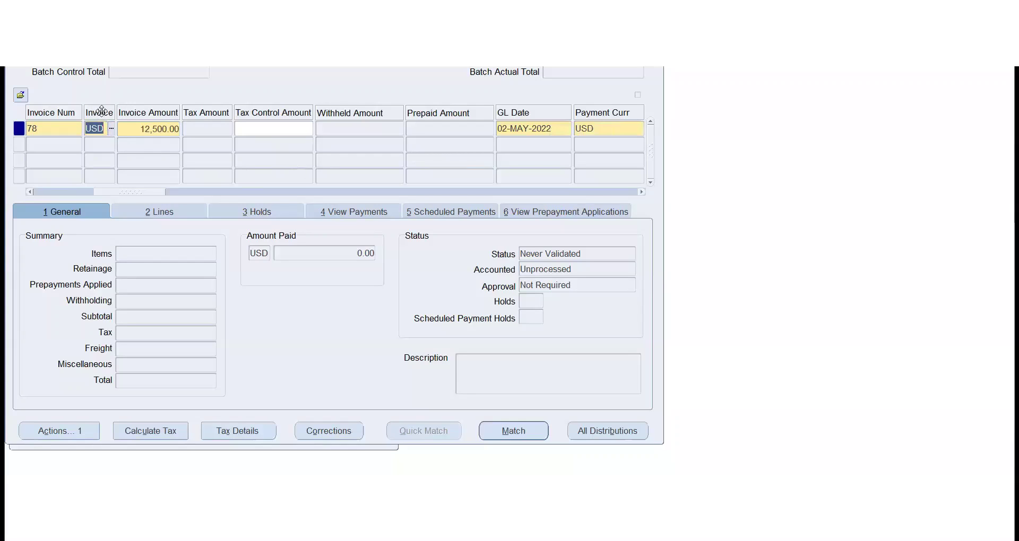
click(617, 132)
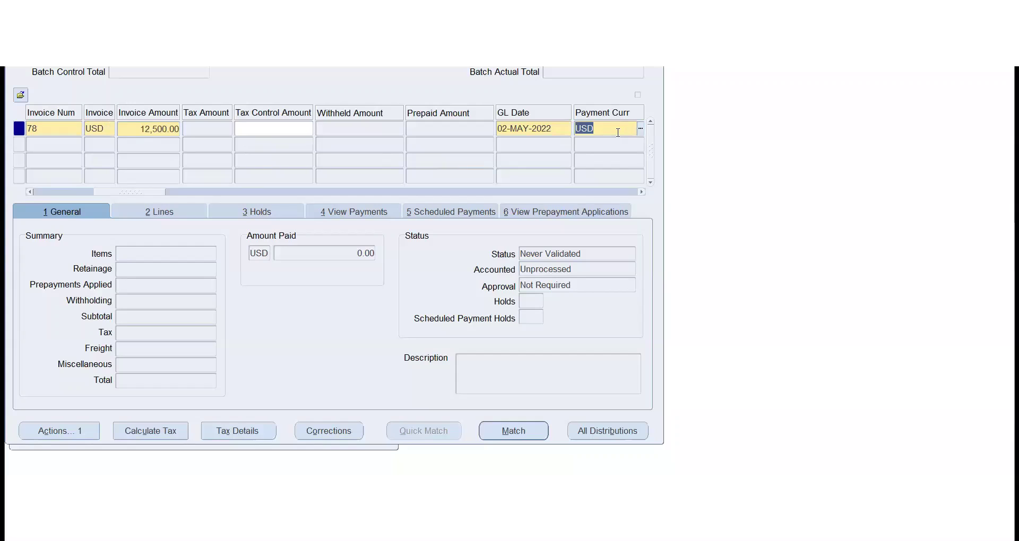
Examine the payment rate date, rate type, distribution set and description fields of the invoice header.
click(642, 192)
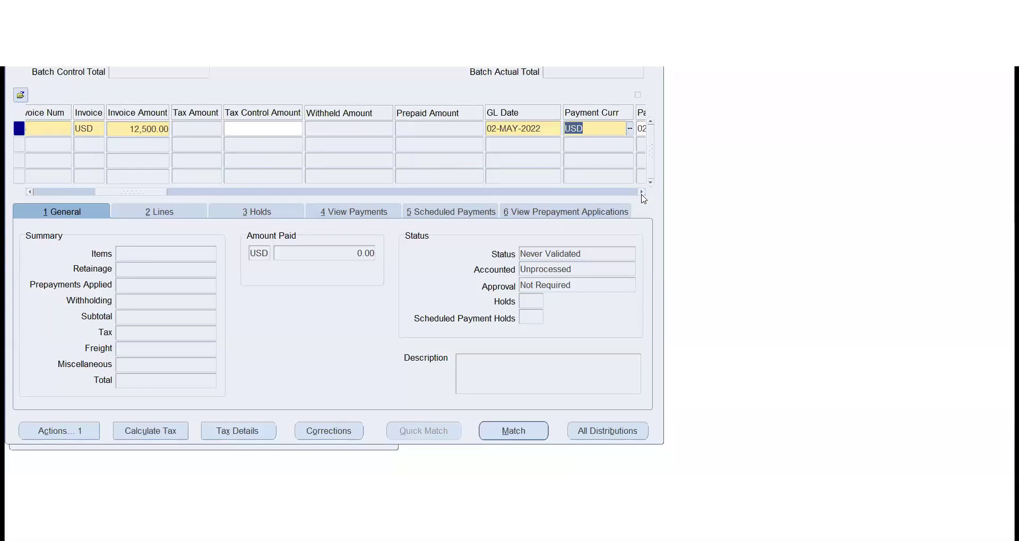
click(641, 192)
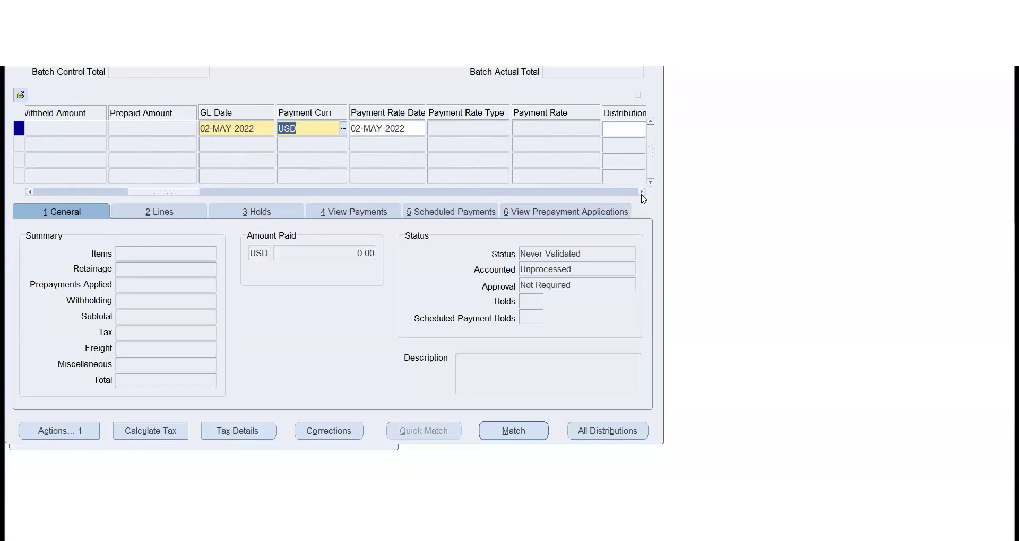
click(641, 193)
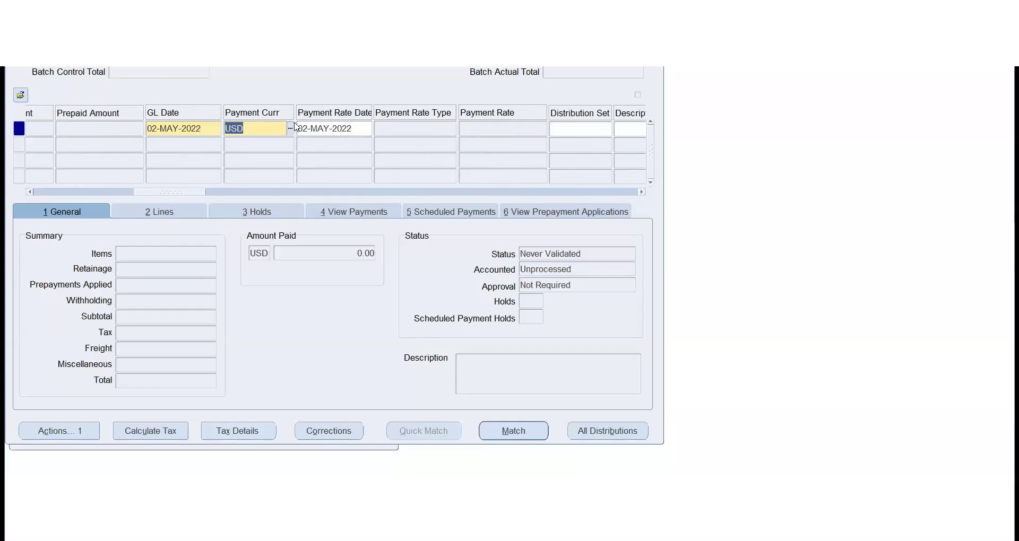
click(360, 129)
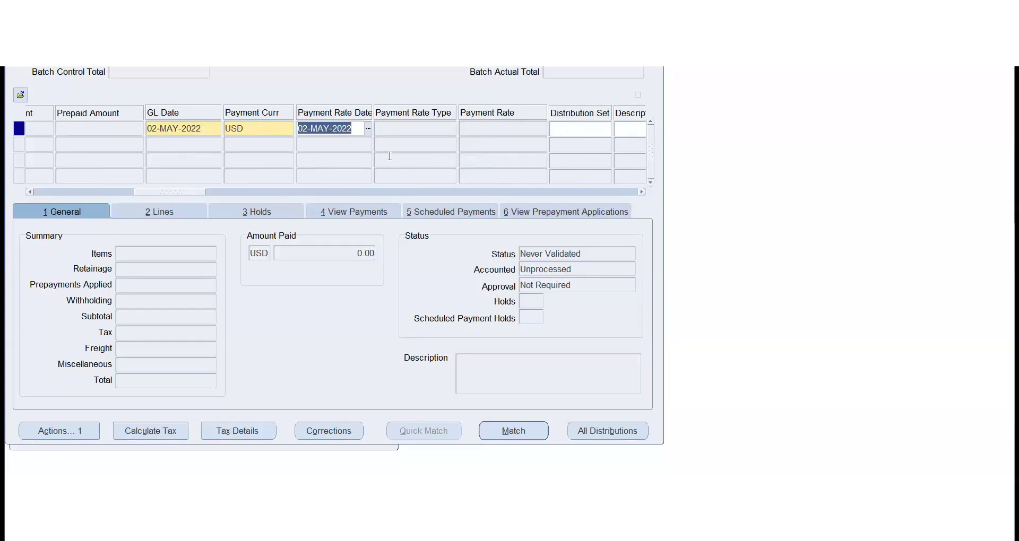
click(641, 192)
click(642, 193)
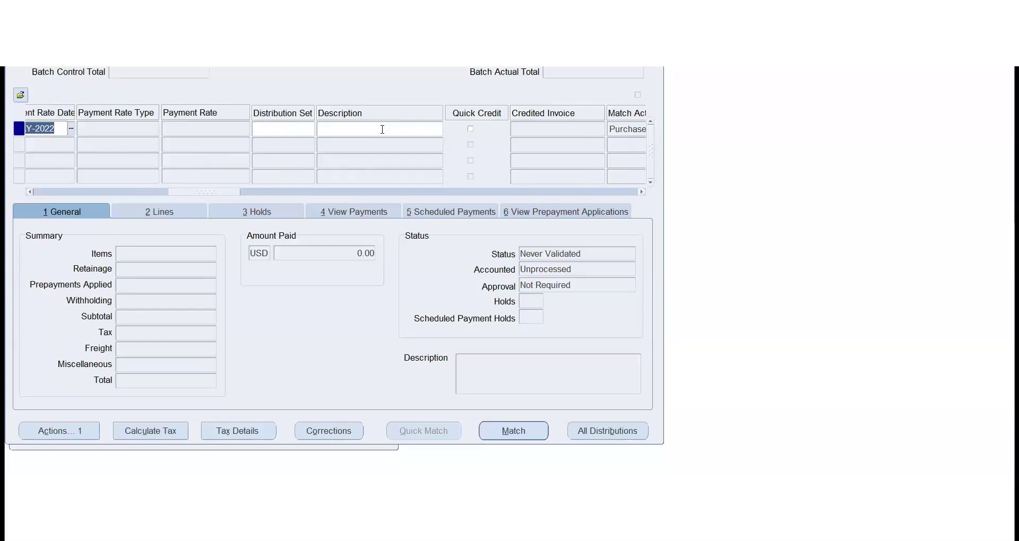
click(382, 129)
View the match action options of the invoice, and close the list without changing the selection.
click(642, 193)
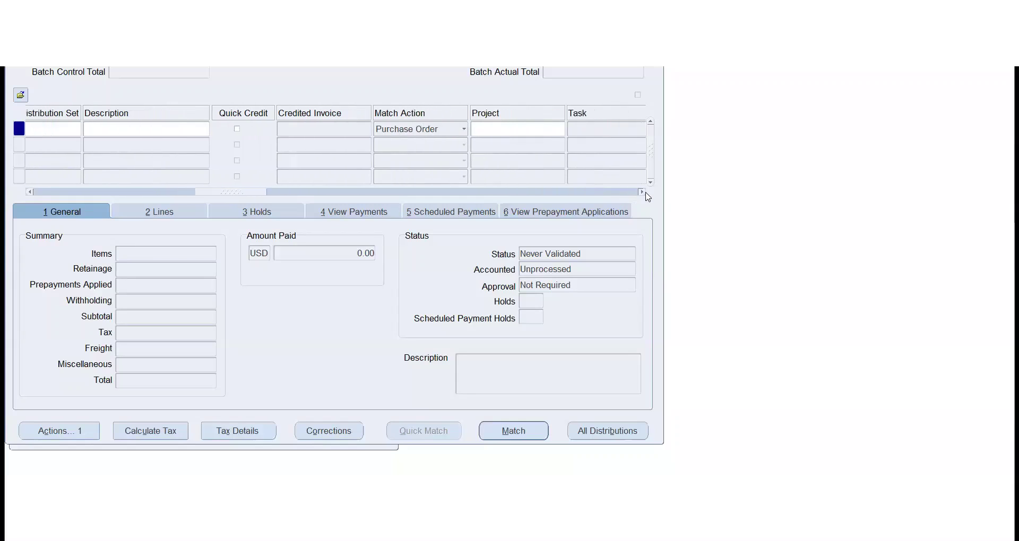
click(416, 132)
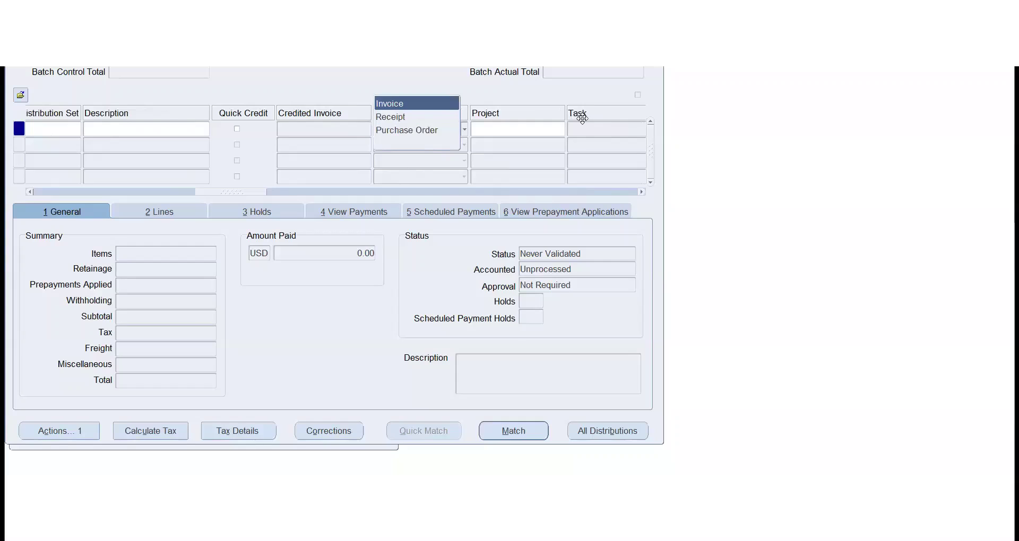
click(509, 131)
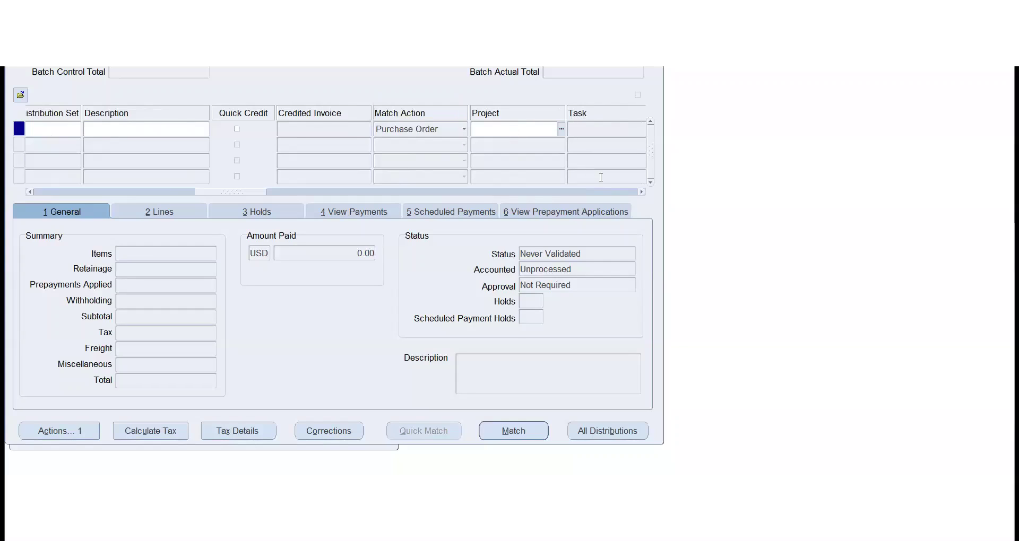
Examine the project, task, expenditure, exchange rate, terms date and payment terms fields of the invoice header.
click(641, 192)
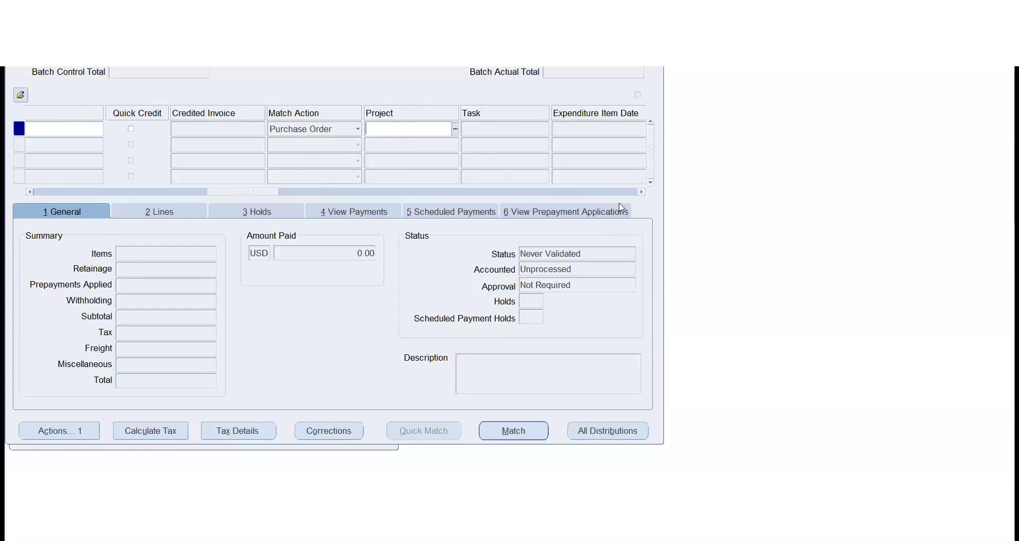
click(641, 192)
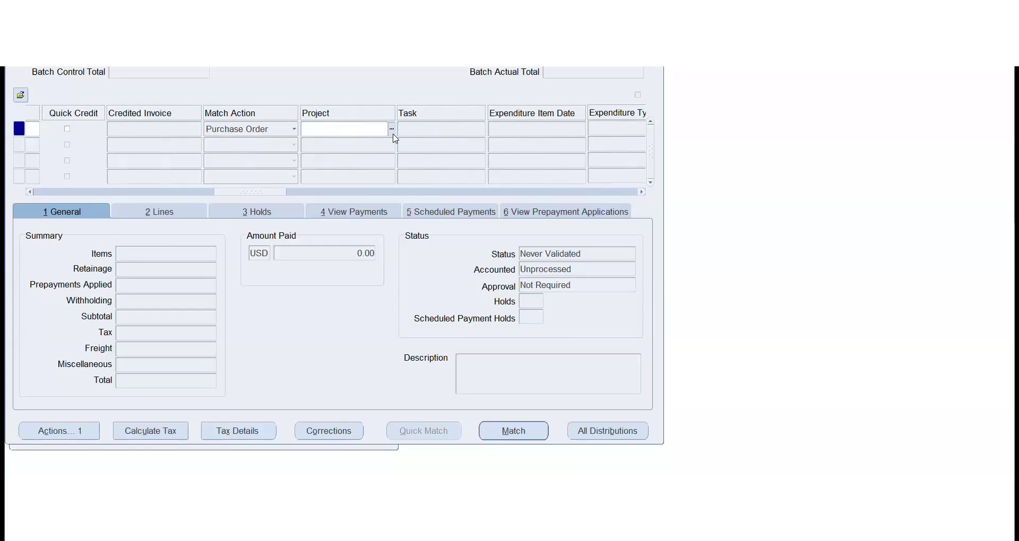
click(640, 192)
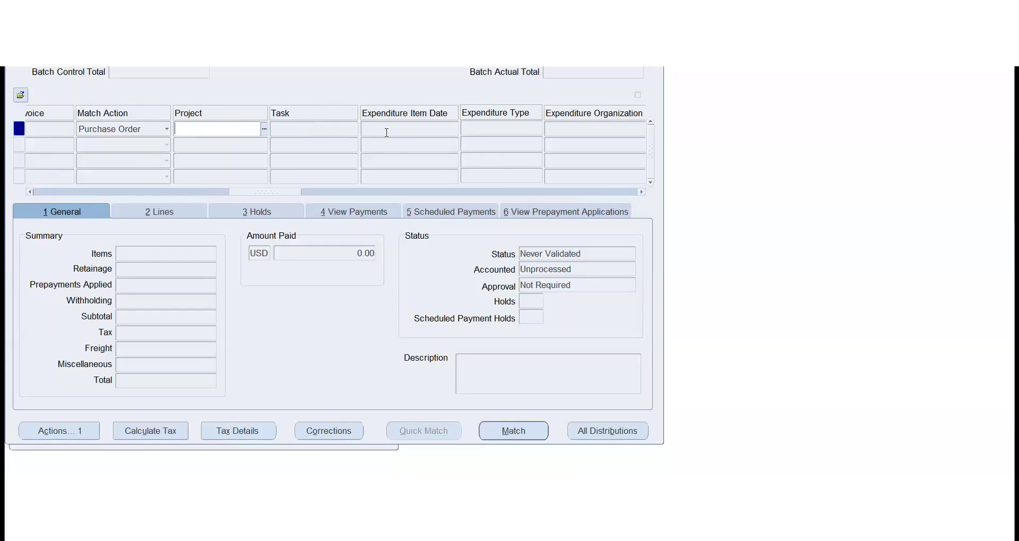
click(642, 192)
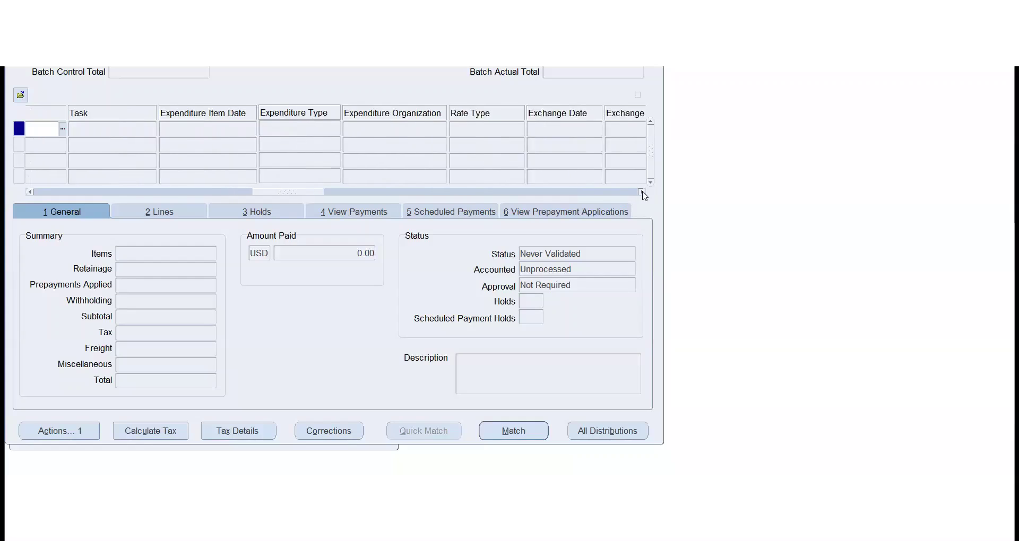
click(641, 192)
click(641, 192)
click(641, 192)
click(641, 192)
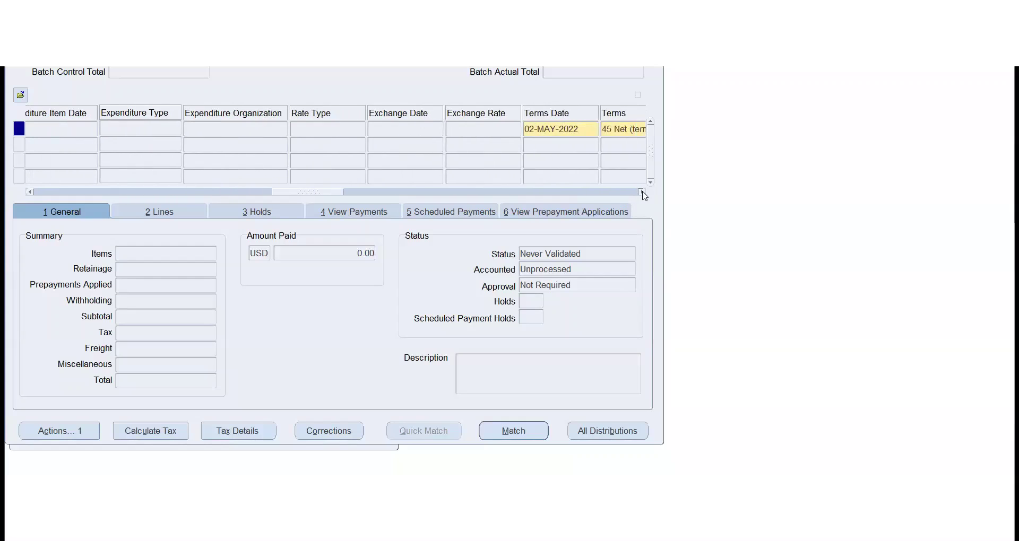
click(641, 192)
click(641, 192)
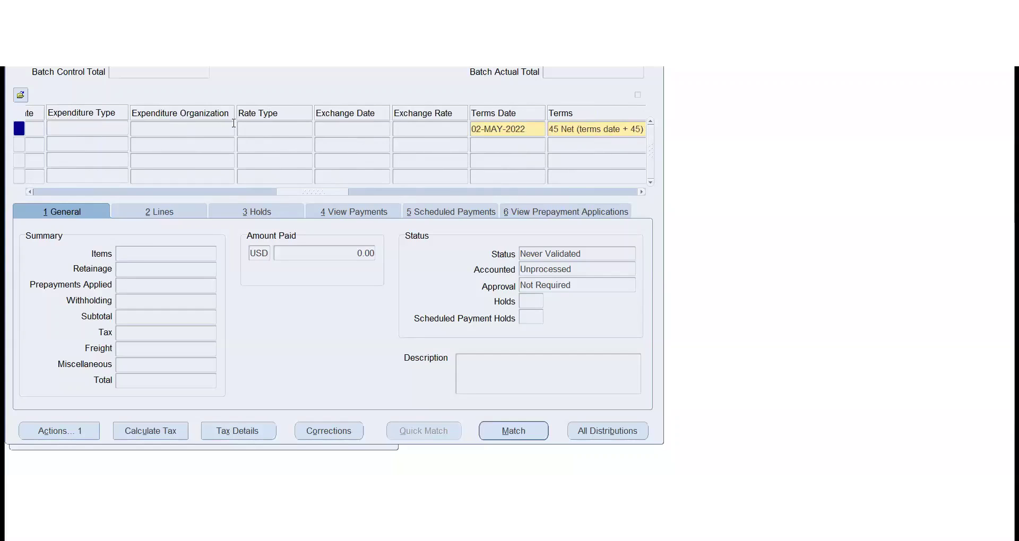
Examine the terms date and payment terms fields of the invoice header.
click(529, 131)
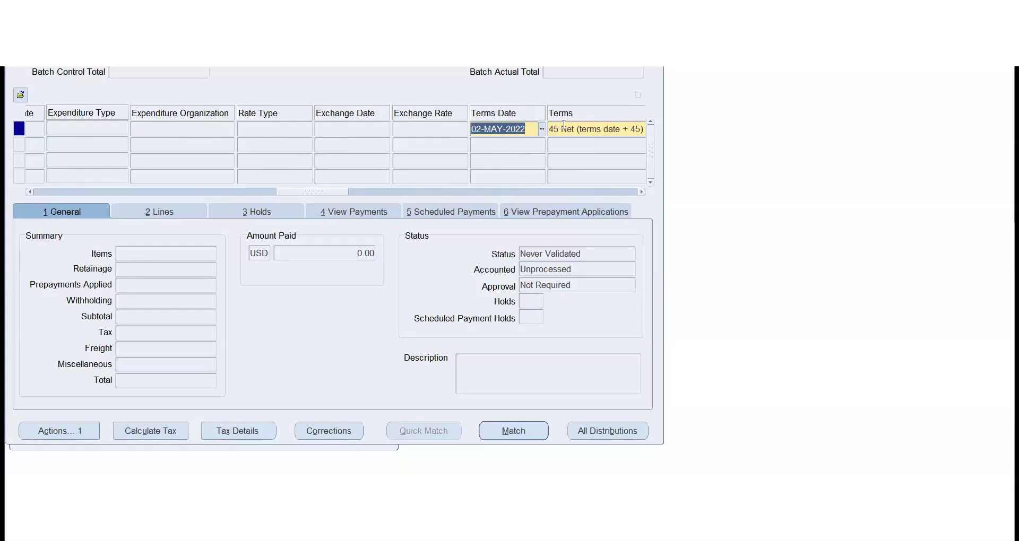
click(642, 192)
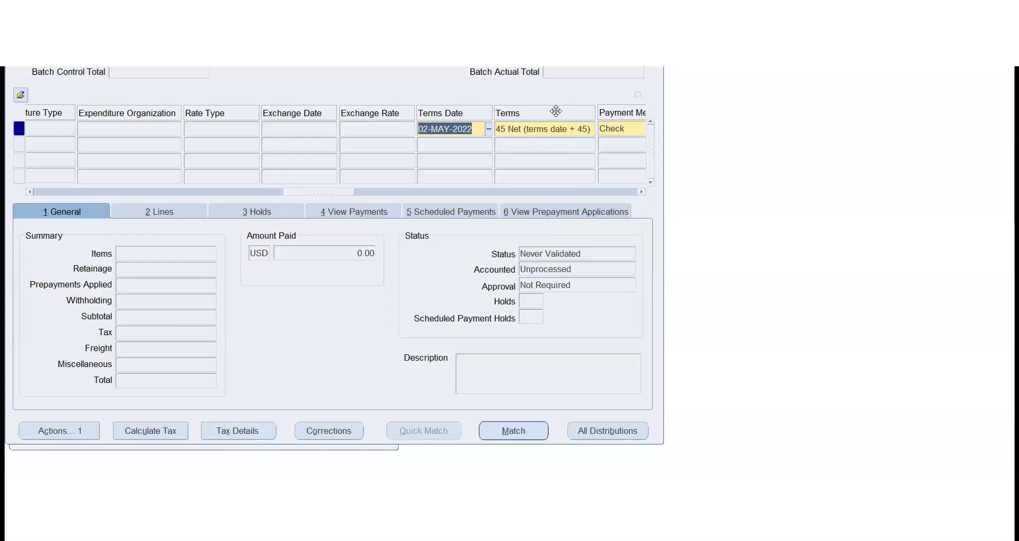
click(513, 132)
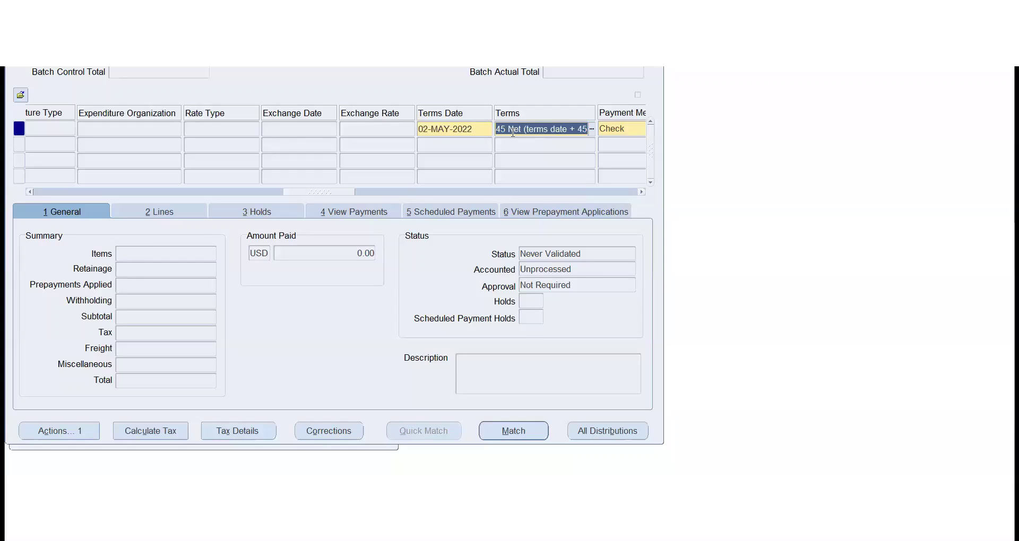
click(641, 192)
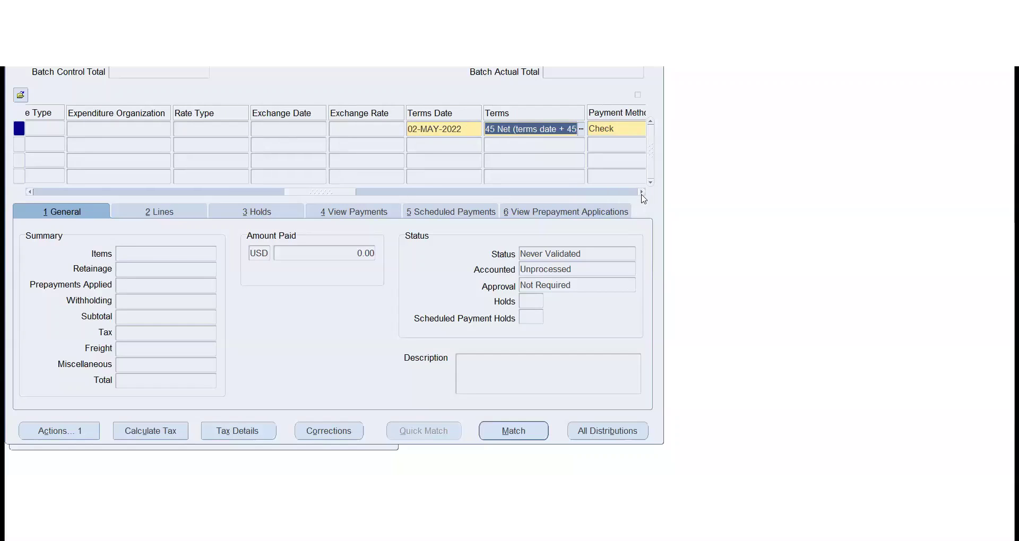
click(642, 192)
click(641, 192)
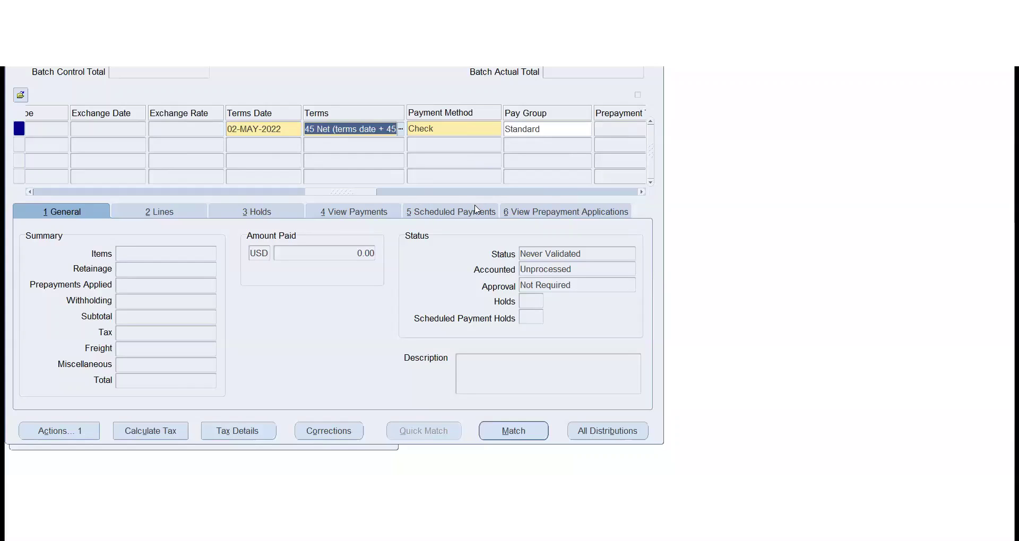
View the available payment methods without changing the selection, and examine the invoice's pay group field.
click(455, 131)
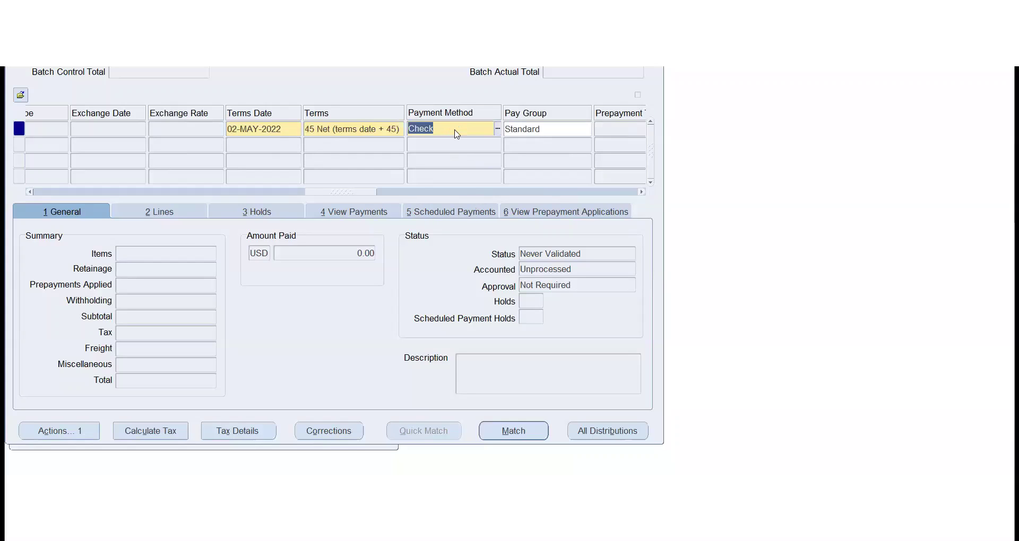
click(498, 130)
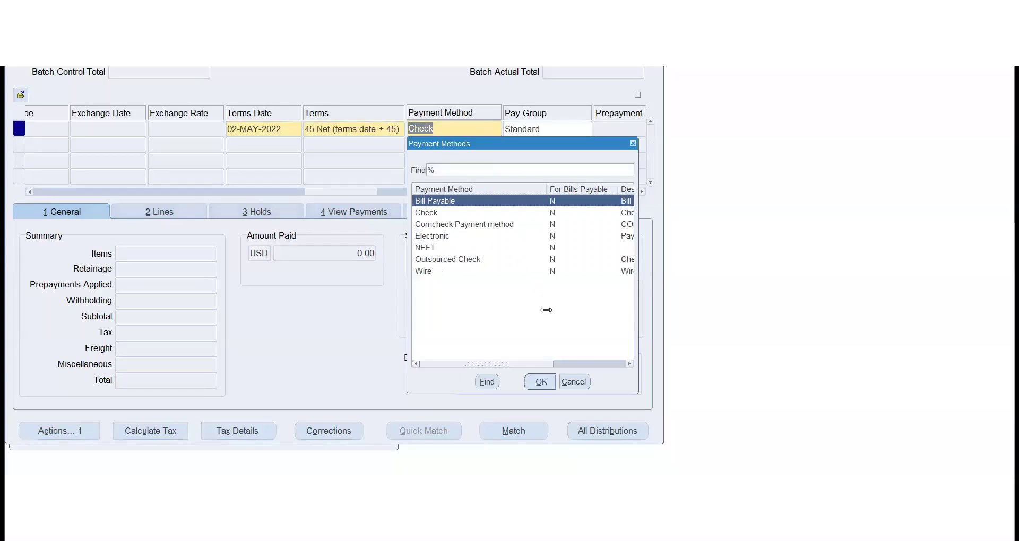
click(584, 383)
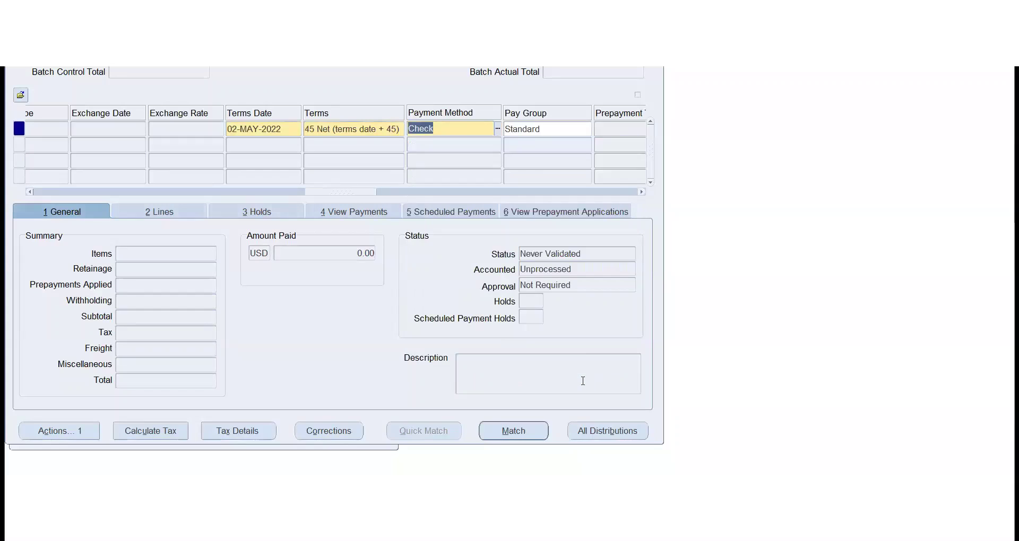
click(548, 128)
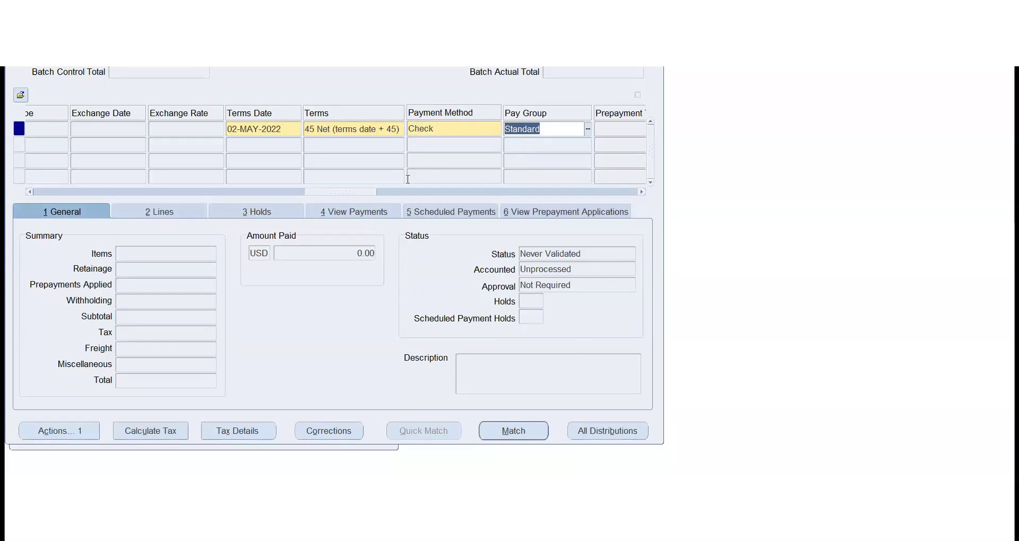
Examine the remit-to bank account name and number fields among the remaining invoice header columns.
drag(344, 192, 373, 201)
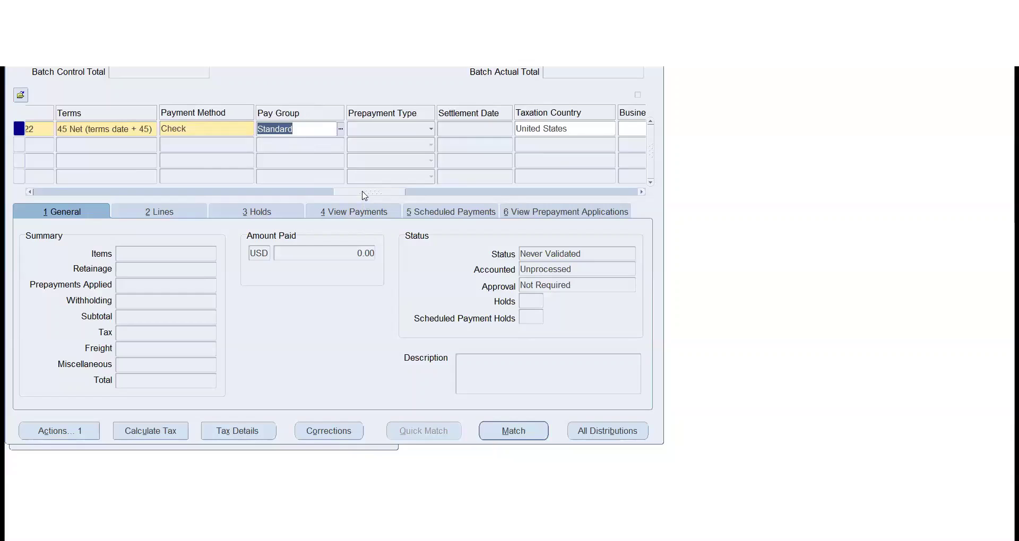
drag(363, 192, 591, 191)
click(324, 124)
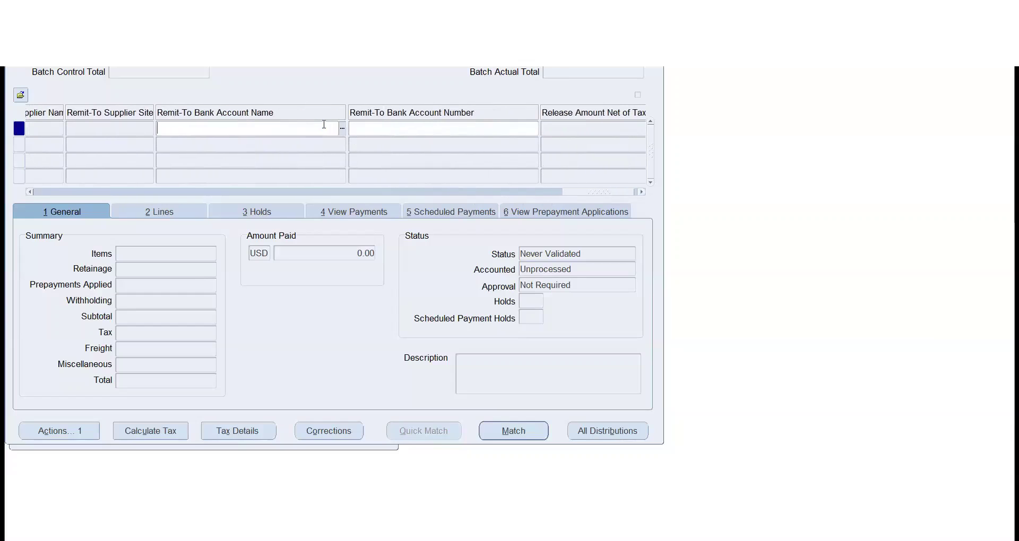
click(409, 129)
click(291, 130)
click(603, 193)
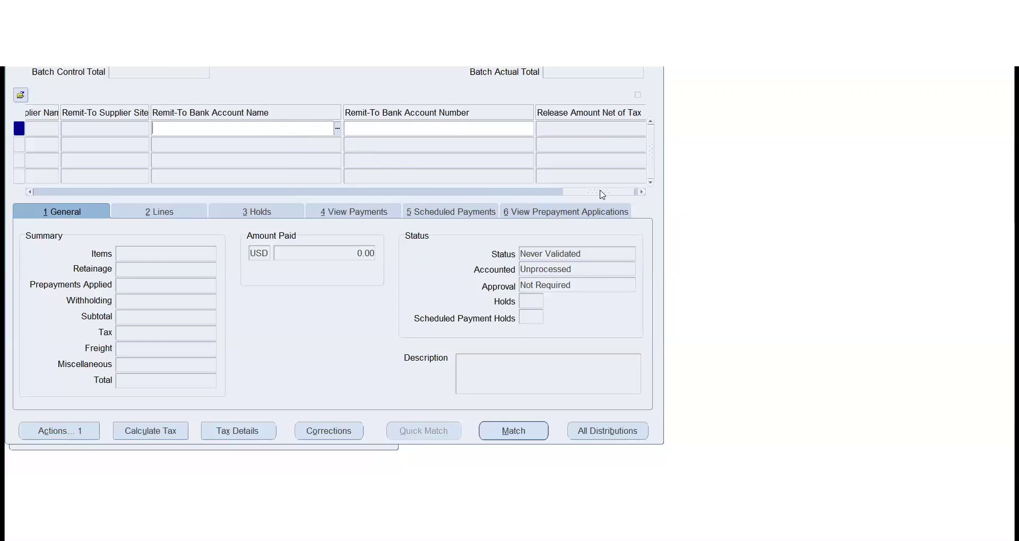
Open the lines of the invoice and set the amount of Item line 1 to 12,500.
drag(607, 197, 45, 183)
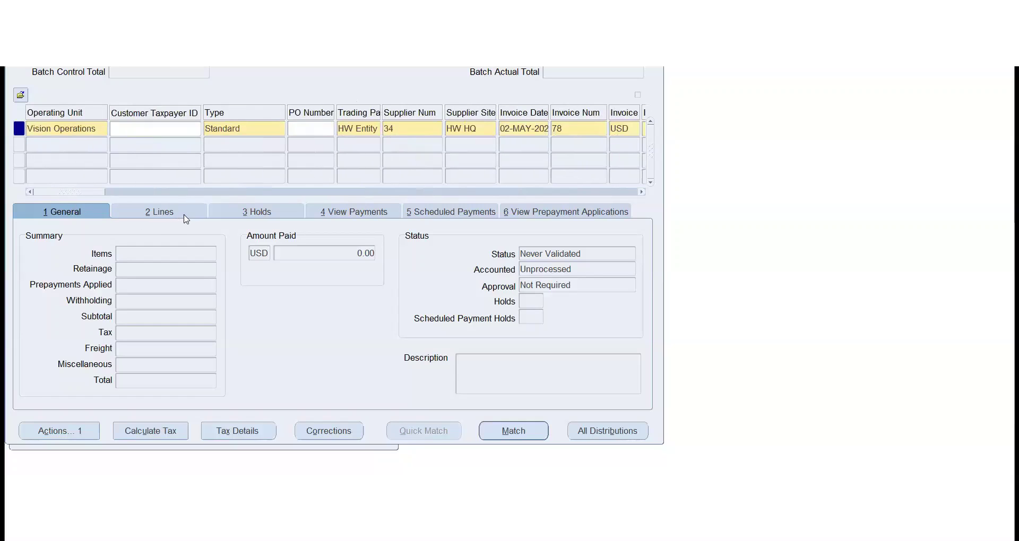
click(184, 214)
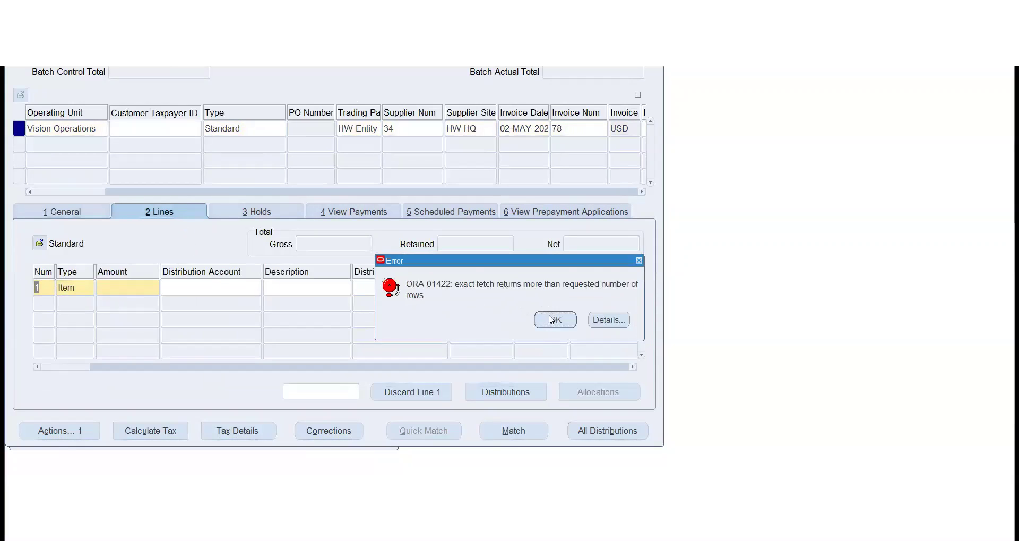
click(552, 320)
click(118, 288)
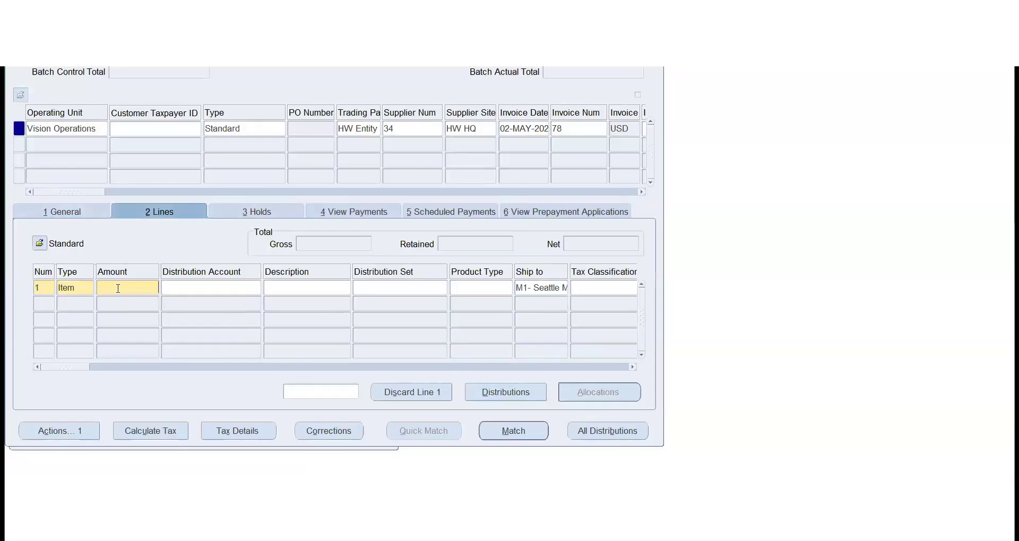
text(12,)
text(500)
key(Tab)
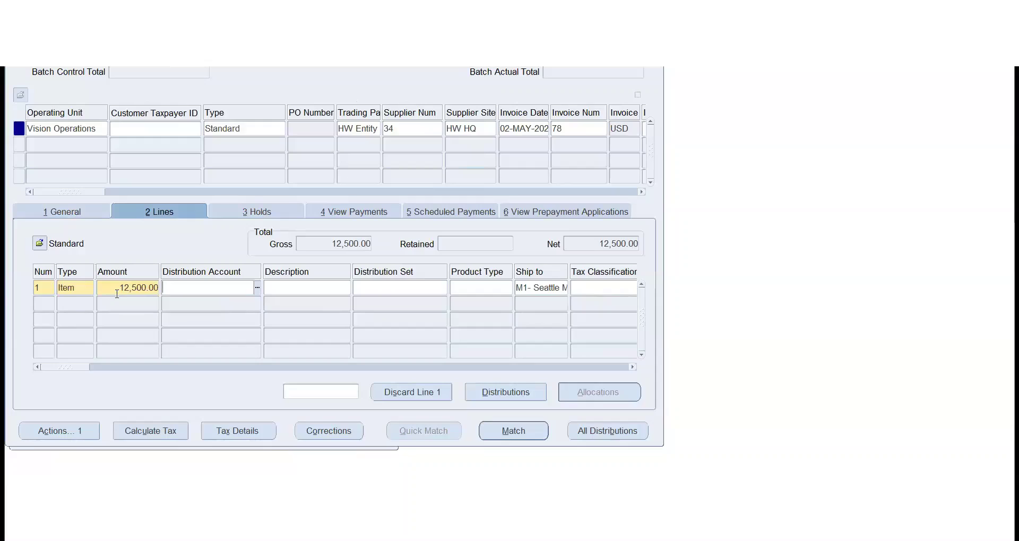
View the available line types without changing the selection, and examine the distribution set and asset tracking fields of line 1.
click(71, 287)
click(91, 289)
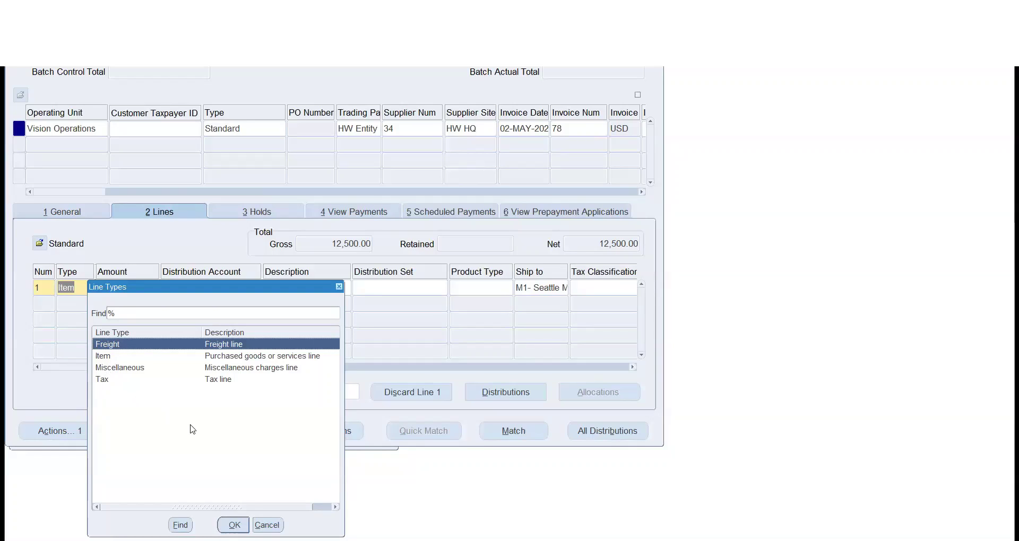
click(267, 525)
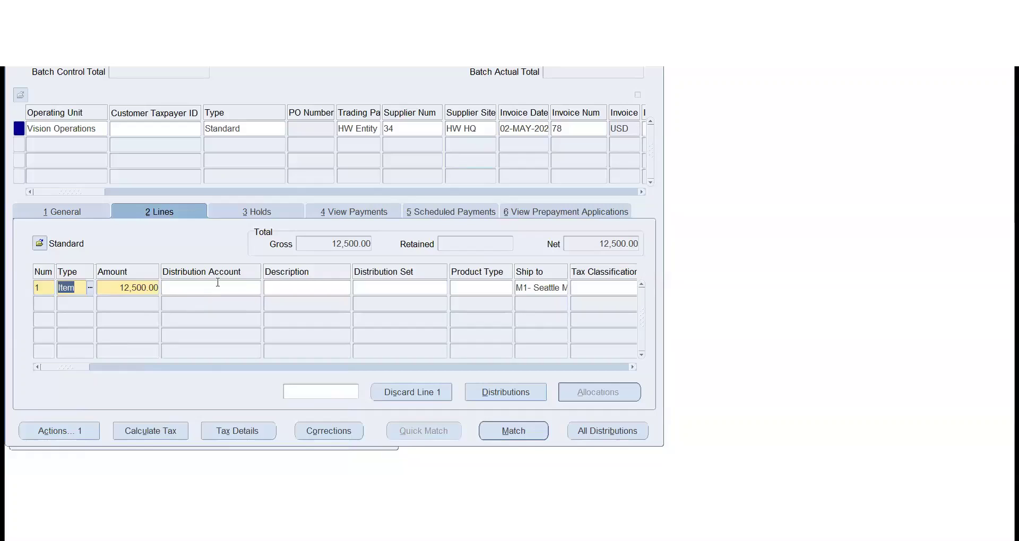
click(369, 286)
drag(62, 371, 303, 348)
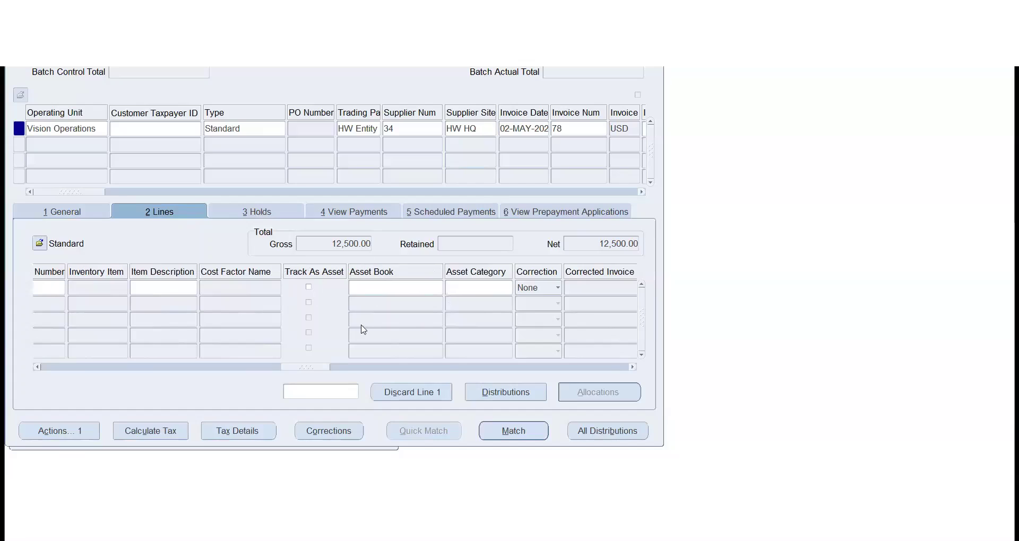
Open the distributions of invoice line 1 and set the Item distribution amount to 12,500.
click(496, 393)
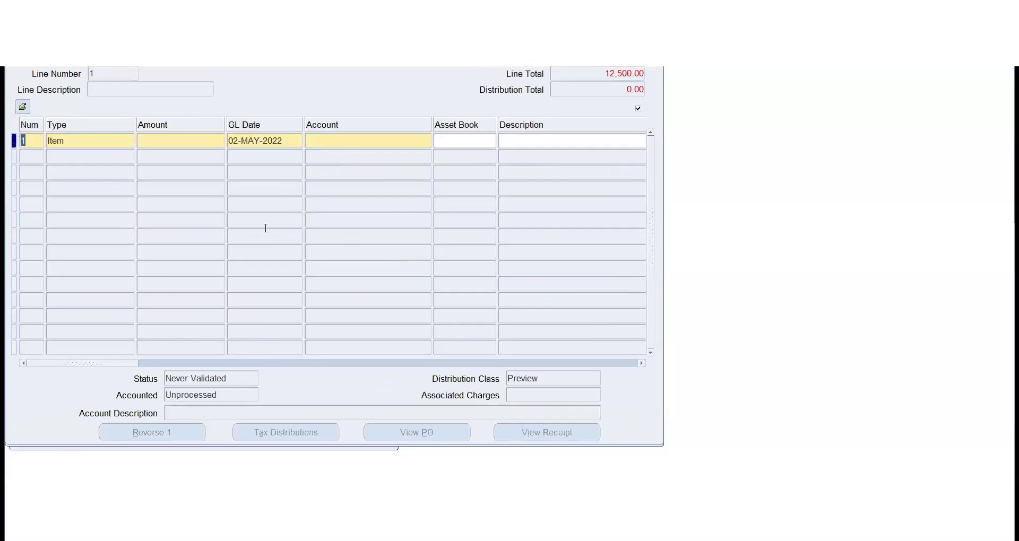
click(183, 141)
text(12,500)
key(Tab)
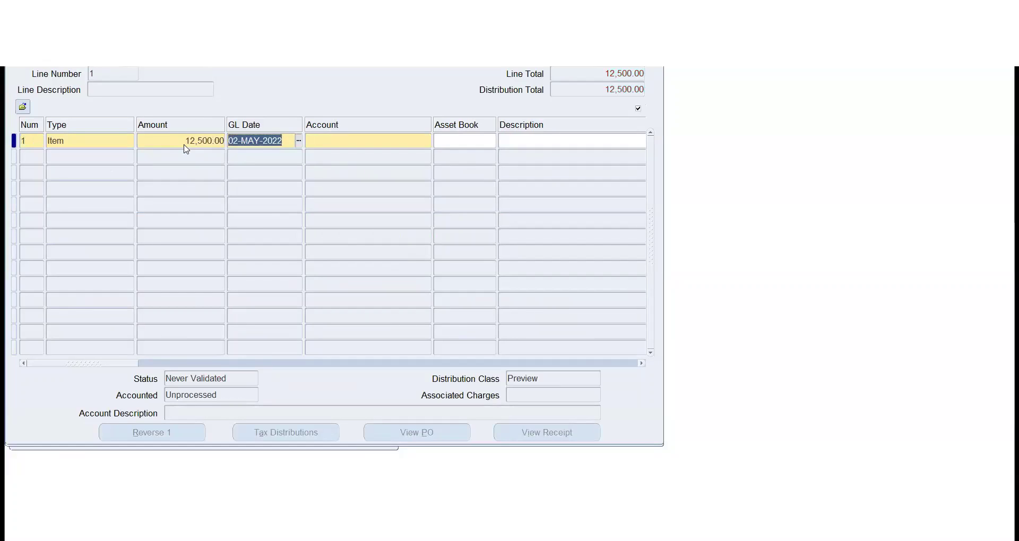
Choose the Cash account alias as the template for the distribution's account combination.
click(369, 140)
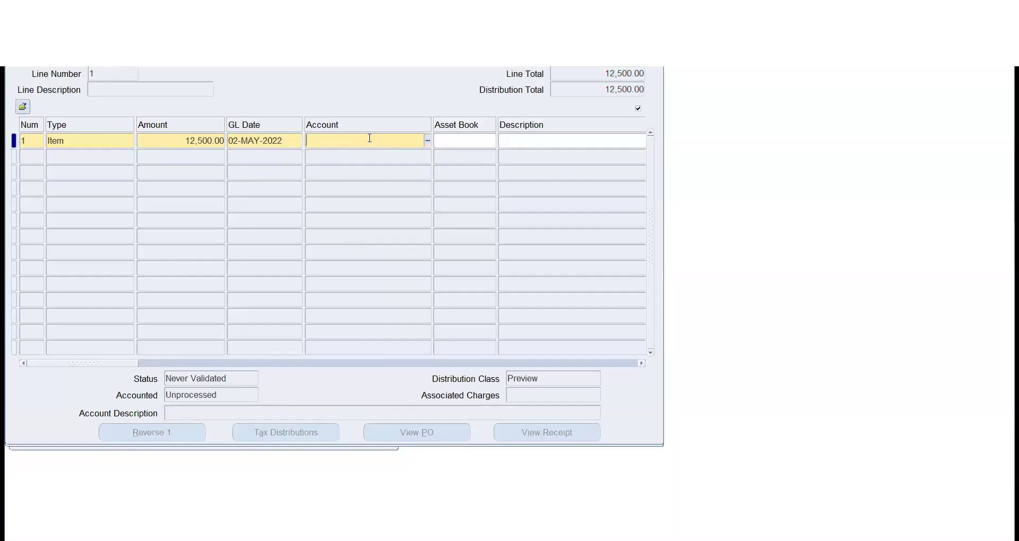
click(428, 141)
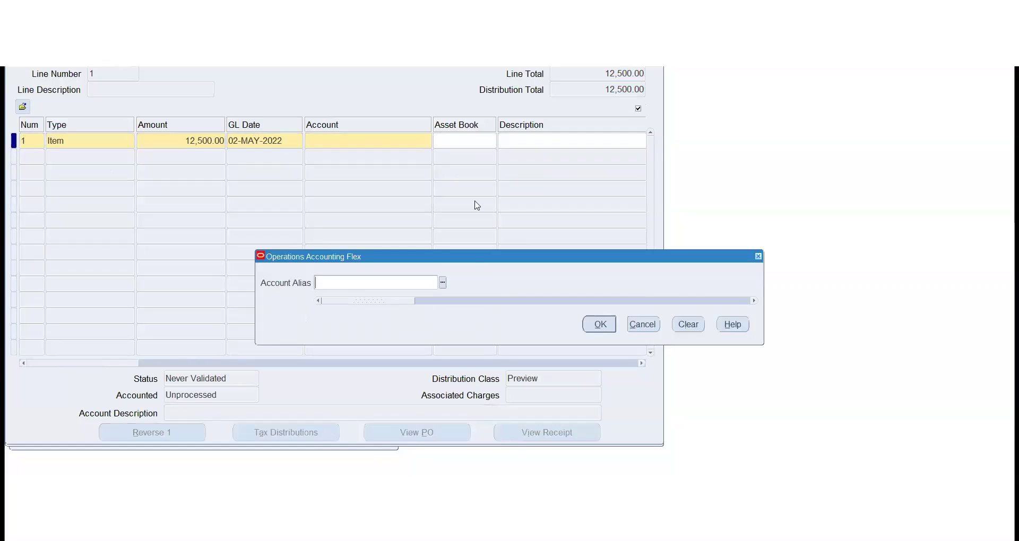
click(442, 283)
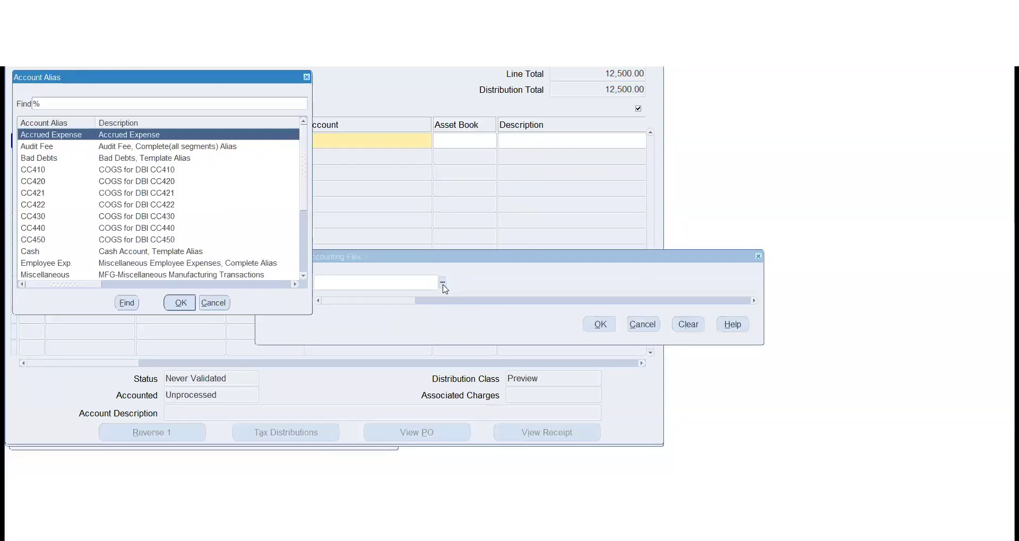
click(155, 231)
click(165, 251)
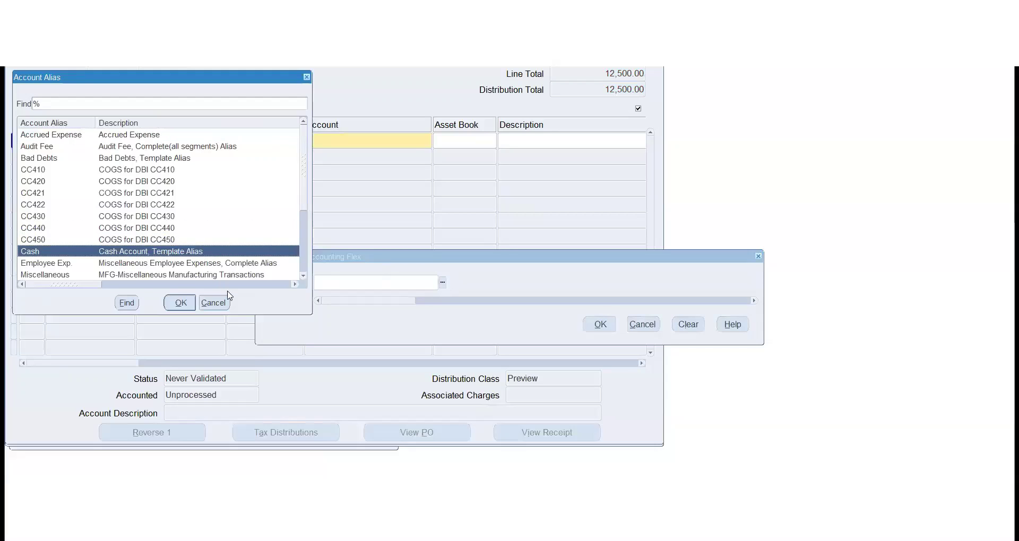
click(181, 303)
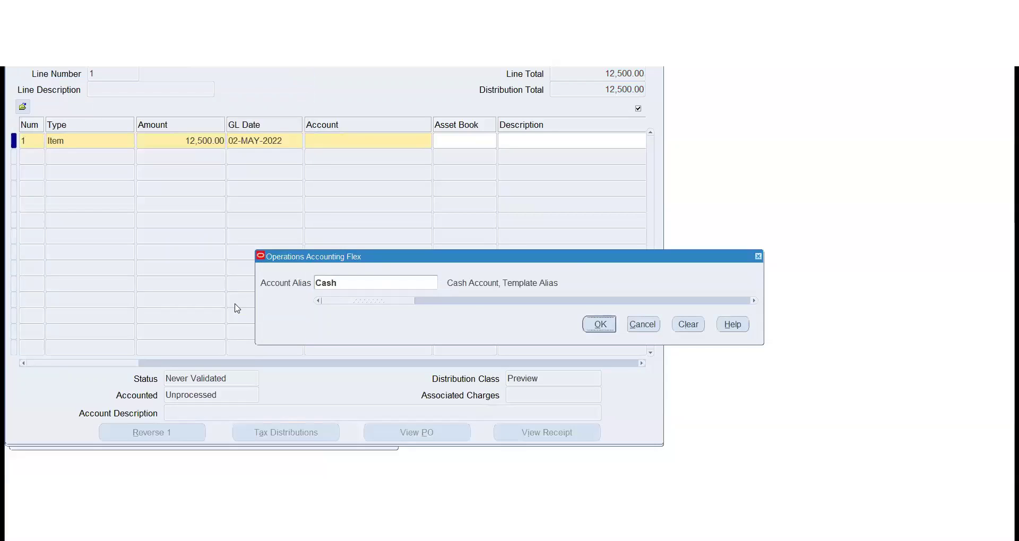
click(598, 324)
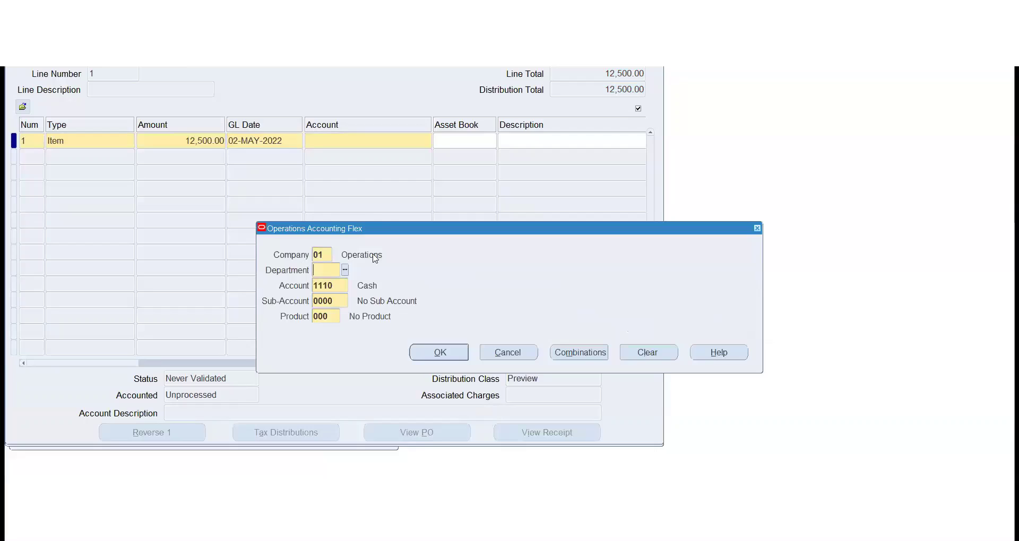
Set the distribution's department to 000 No Department and its account segment to 5800 Salaries, and accept the combination.
click(344, 270)
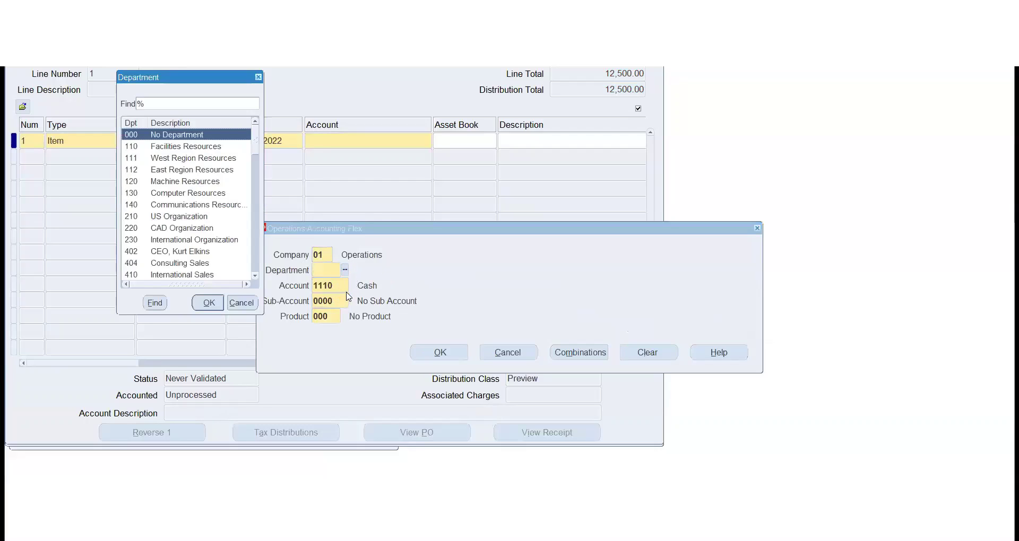
key(Return)
click(352, 286)
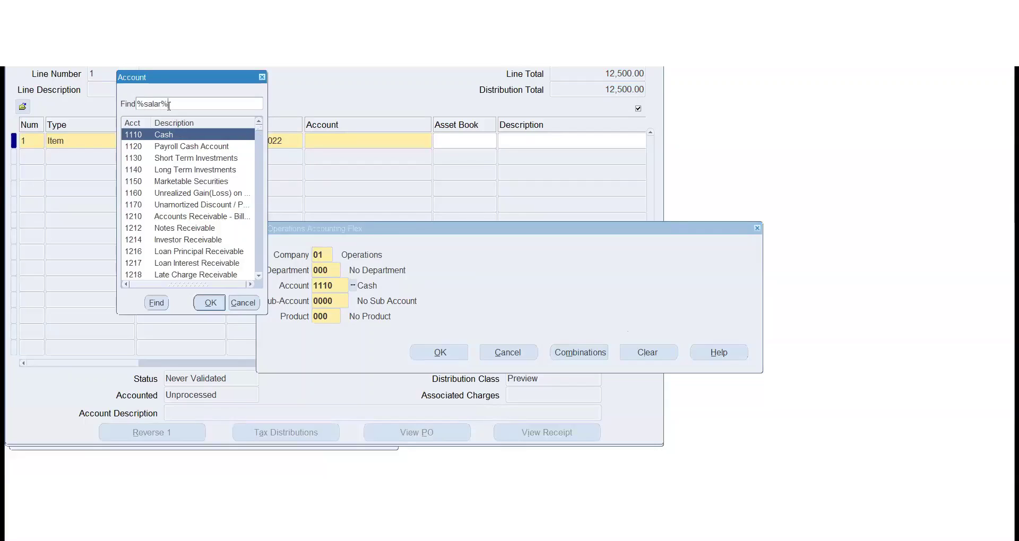
key(Return)
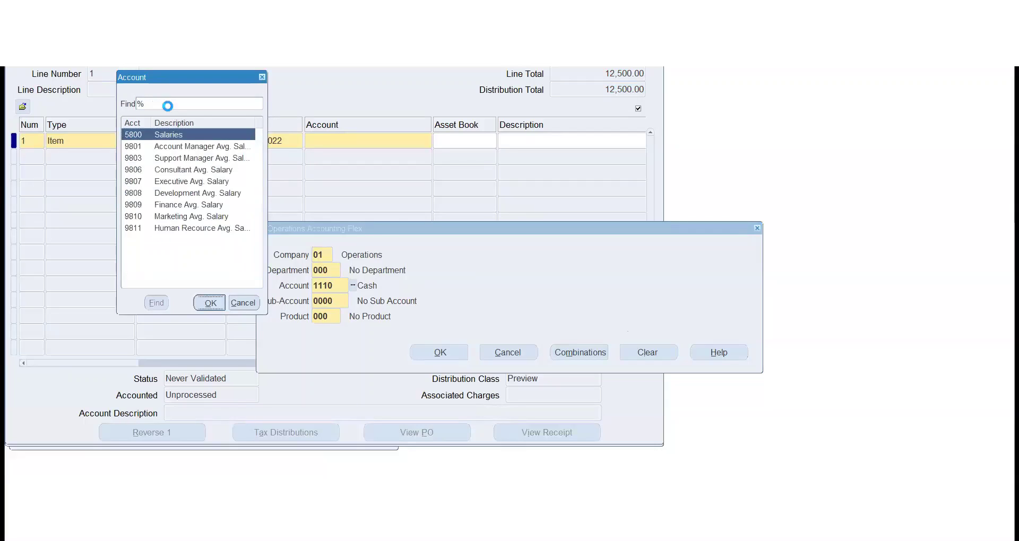
key(Return)
click(431, 361)
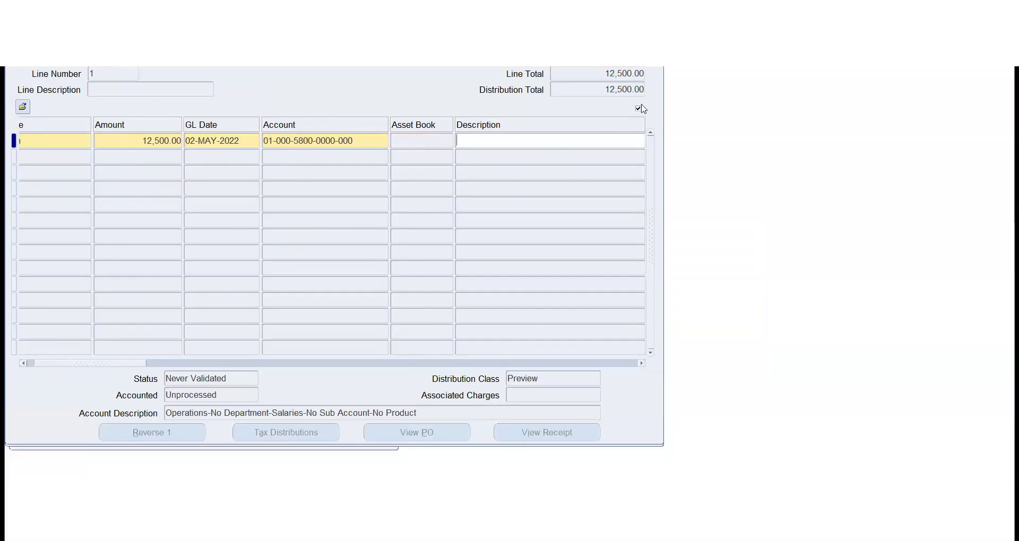
Try to save the 12,500 Item distribution while closing the distributions of invoice line 1.
click(555, 318)
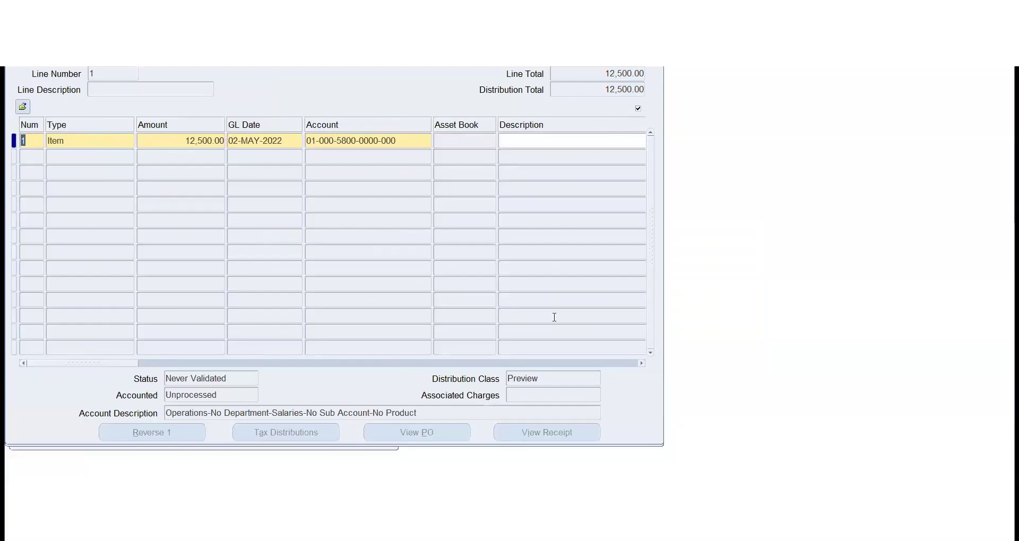
drag(418, 68, 391, 91)
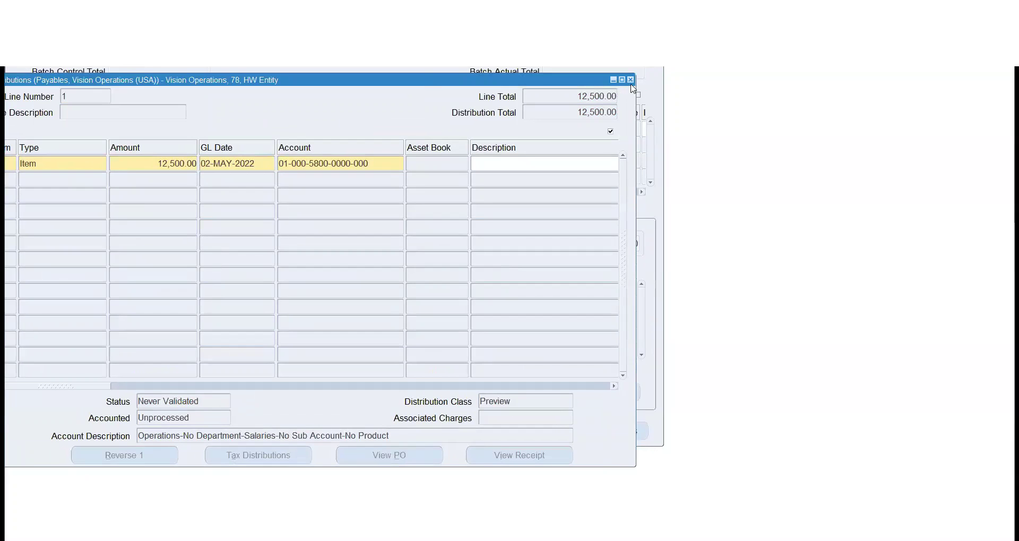
click(630, 80)
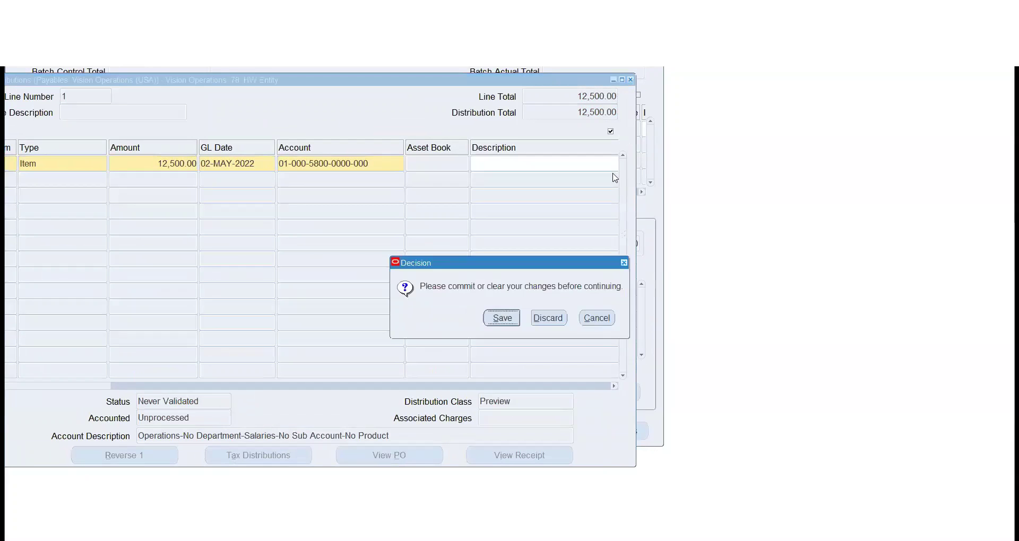
click(504, 320)
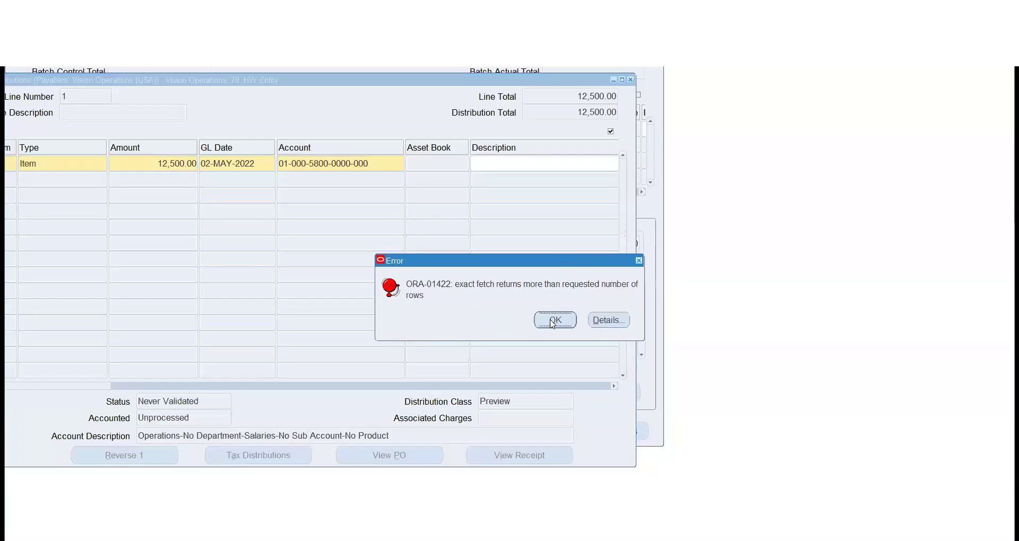
click(552, 322)
click(557, 345)
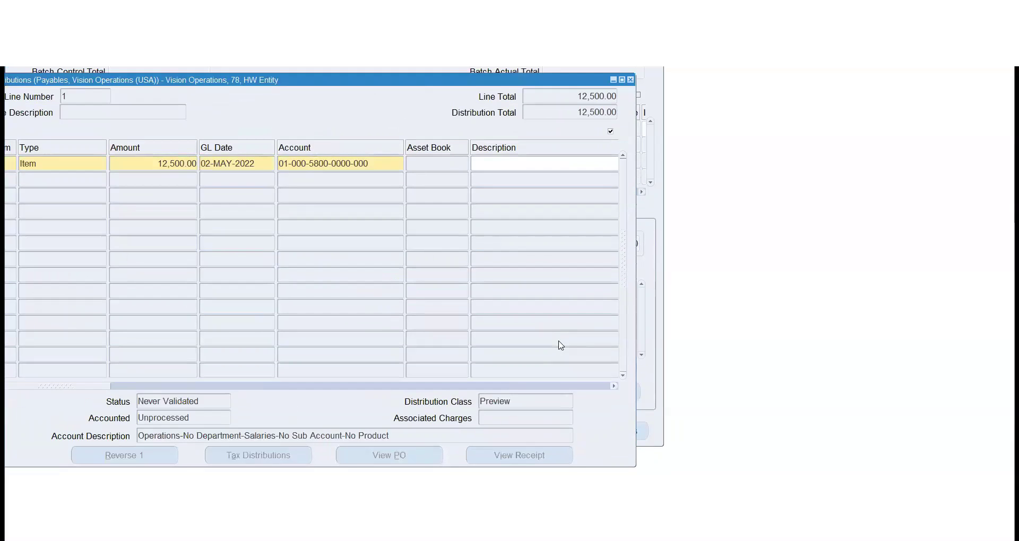
Close the distributions of invoice line 1, retrying the save and discarding the unsaved changes.
click(630, 79)
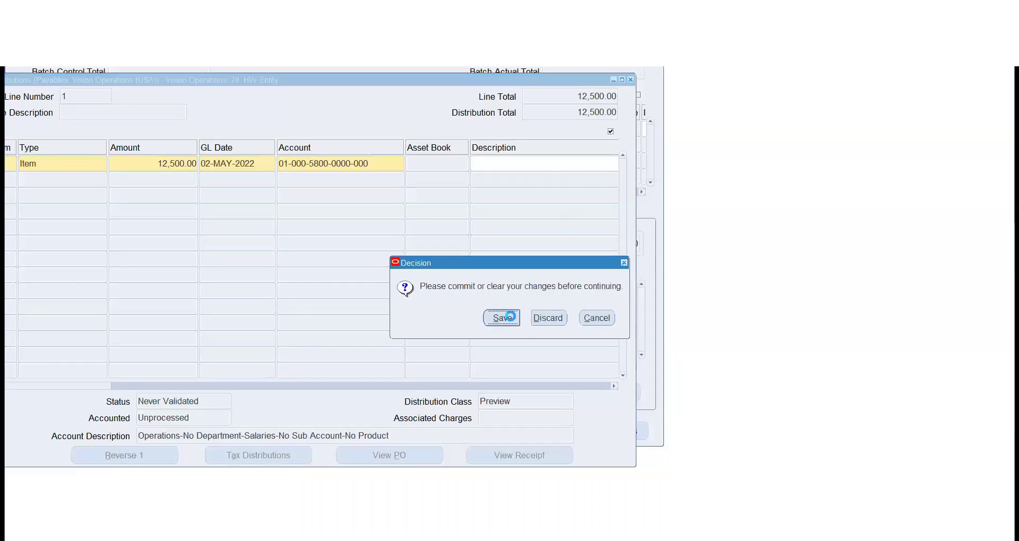
click(502, 318)
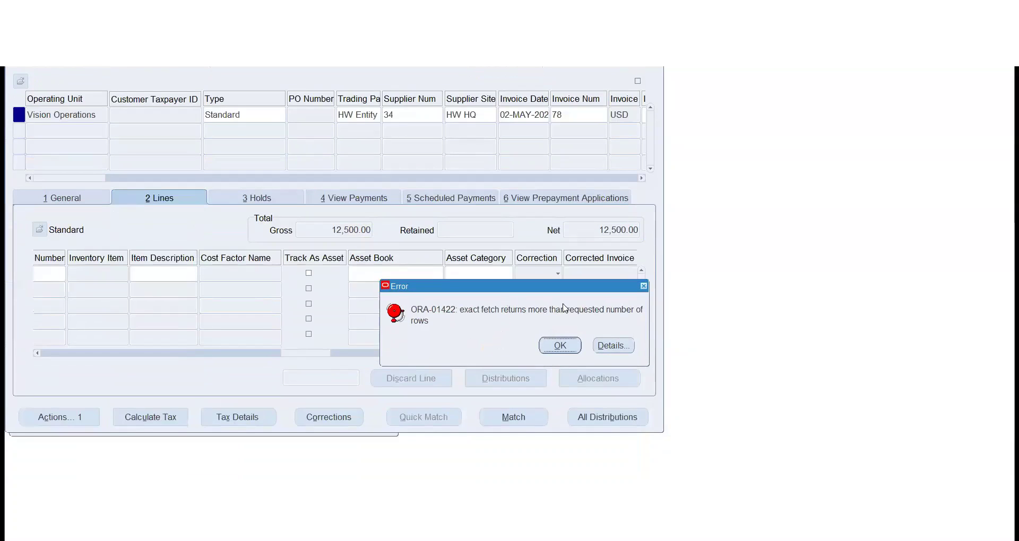
click(546, 346)
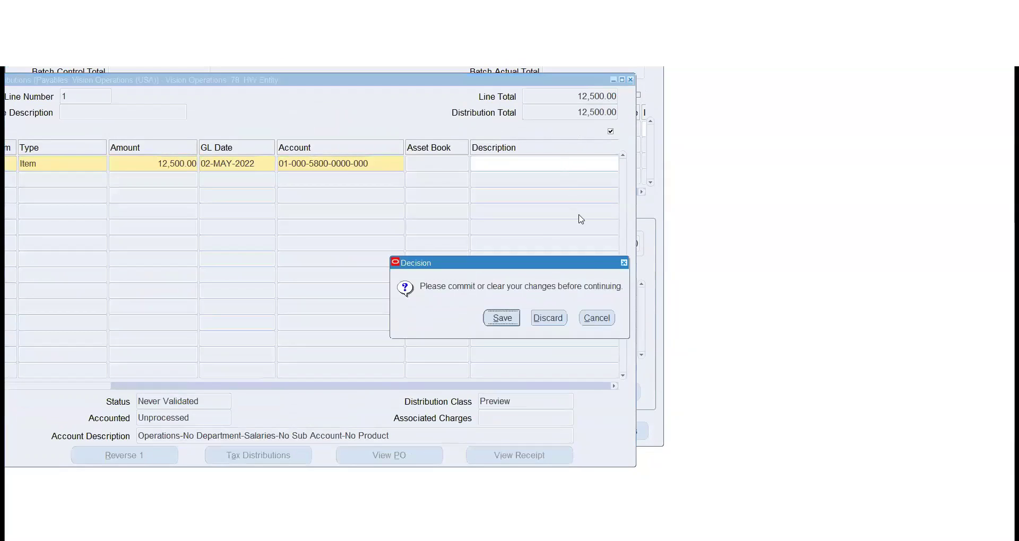
click(556, 317)
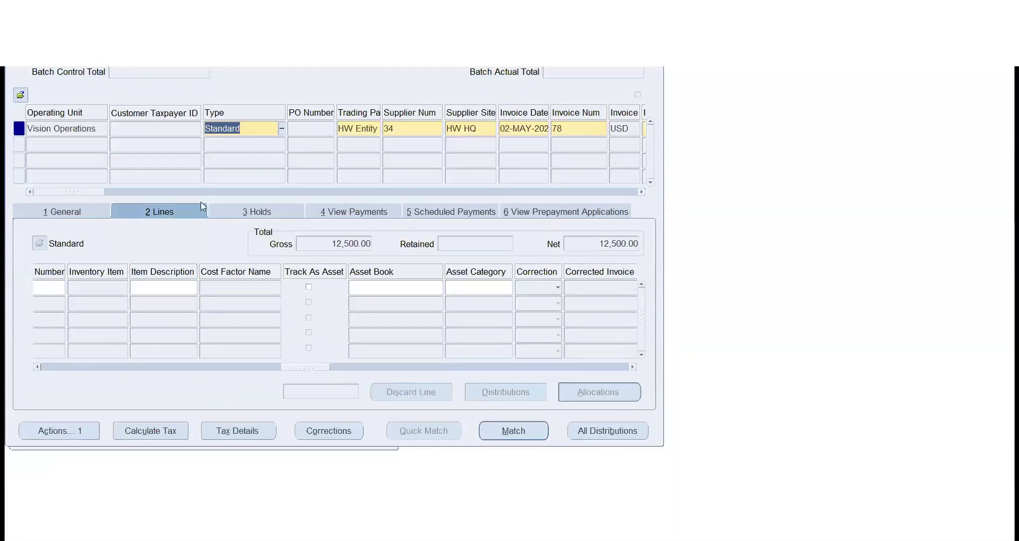
View the context field of the invoice header's descriptive flexfield and cancel without choosing a value.
drag(87, 192, 670, 173)
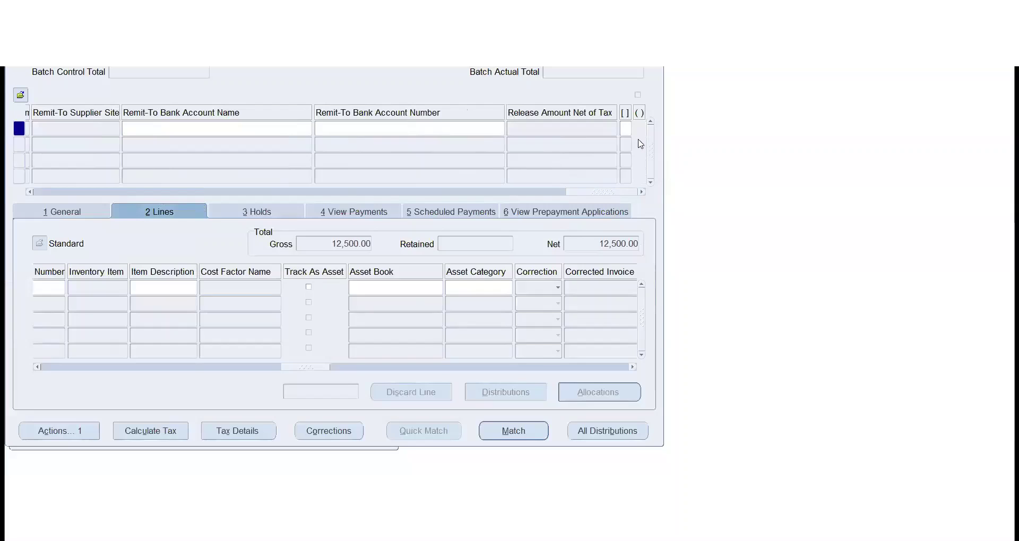
click(625, 129)
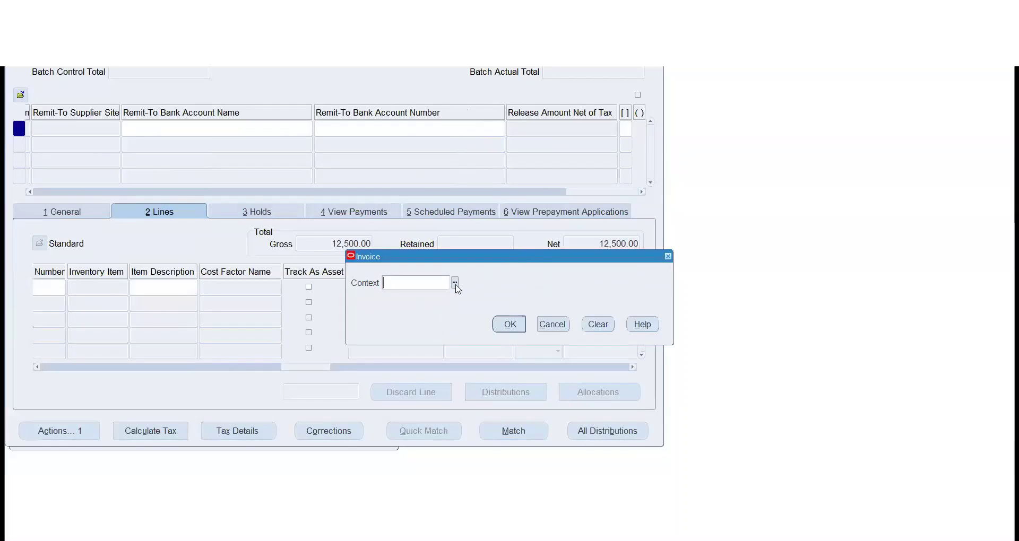
click(557, 329)
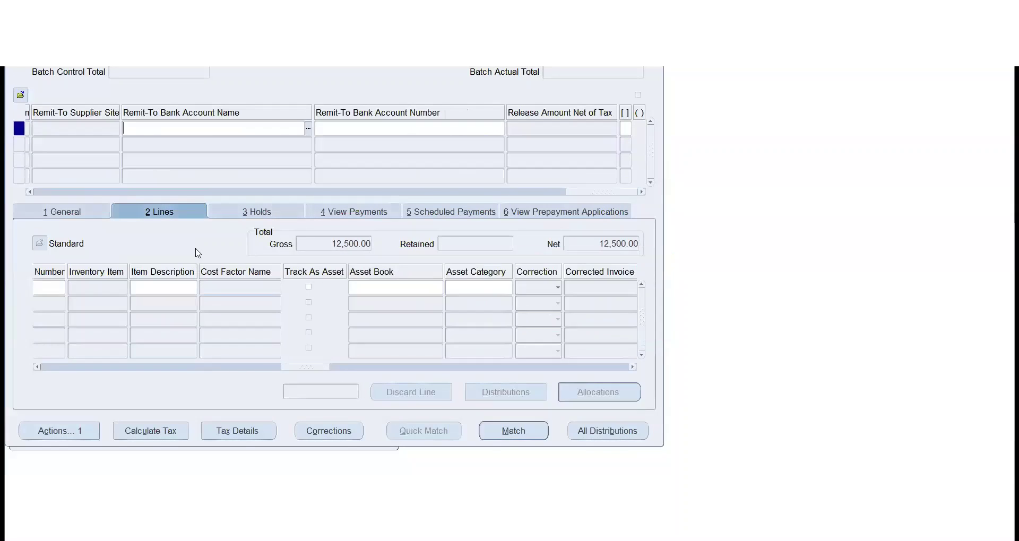
Examine the invoice's general summary and status, view the available invoice actions, and cancel without applying any.
click(79, 212)
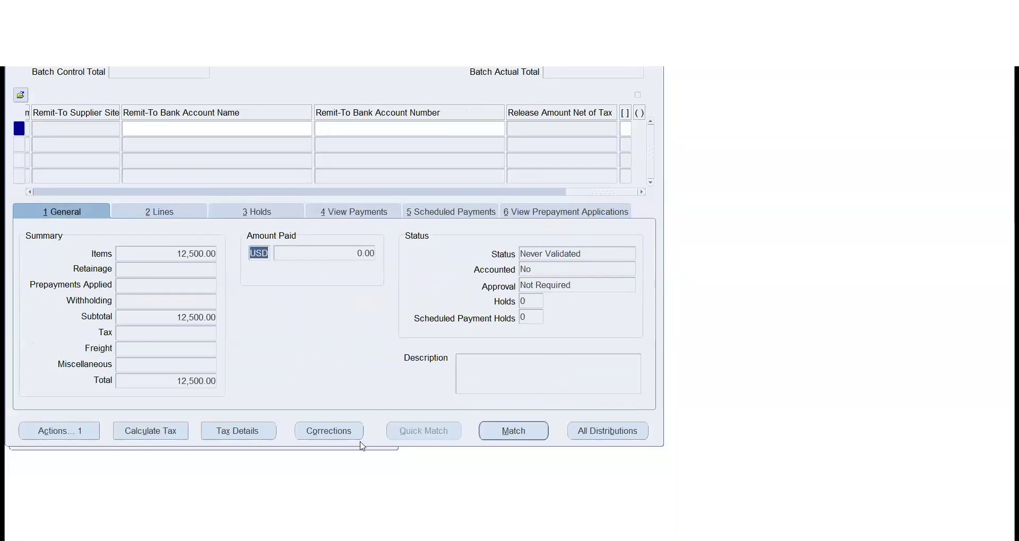
click(538, 253)
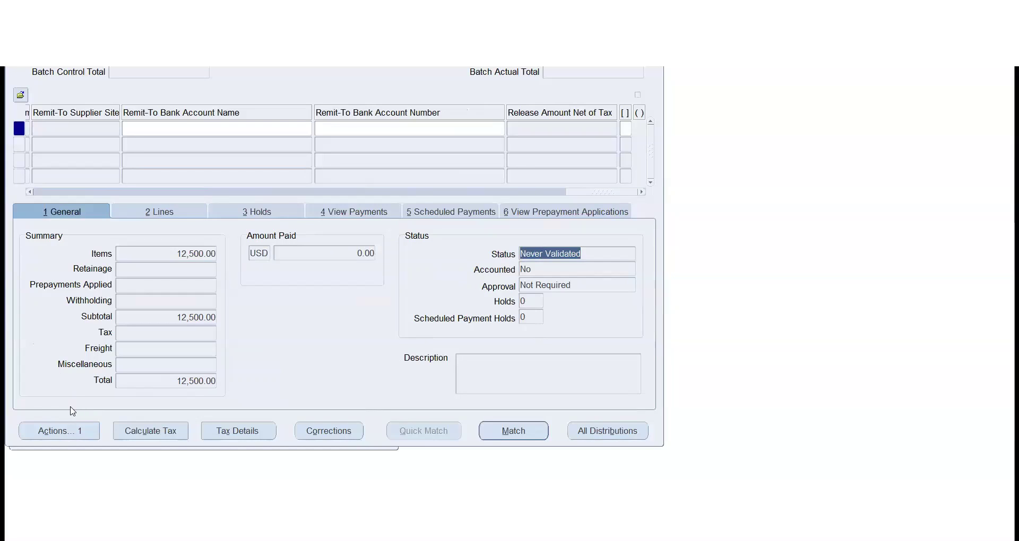
click(58, 431)
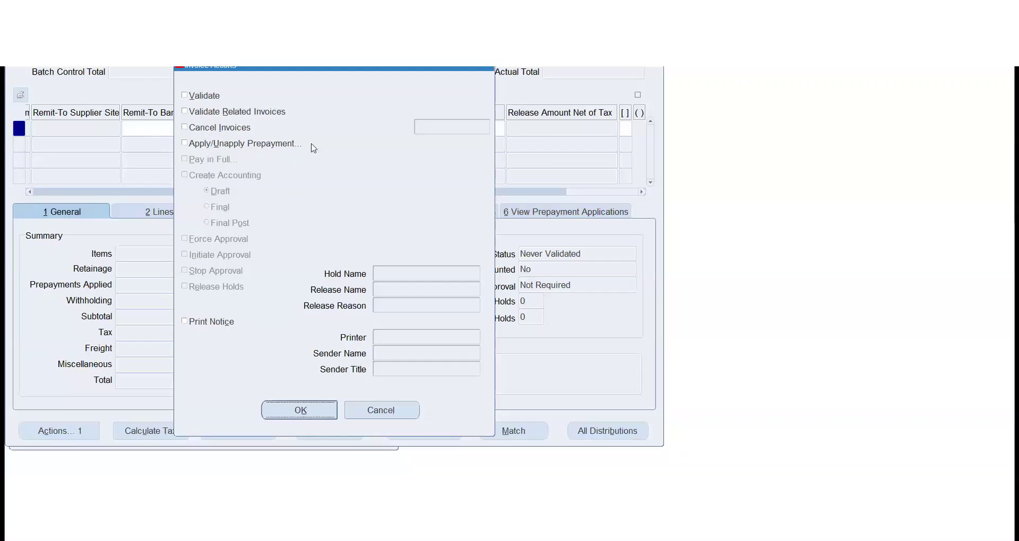
click(368, 412)
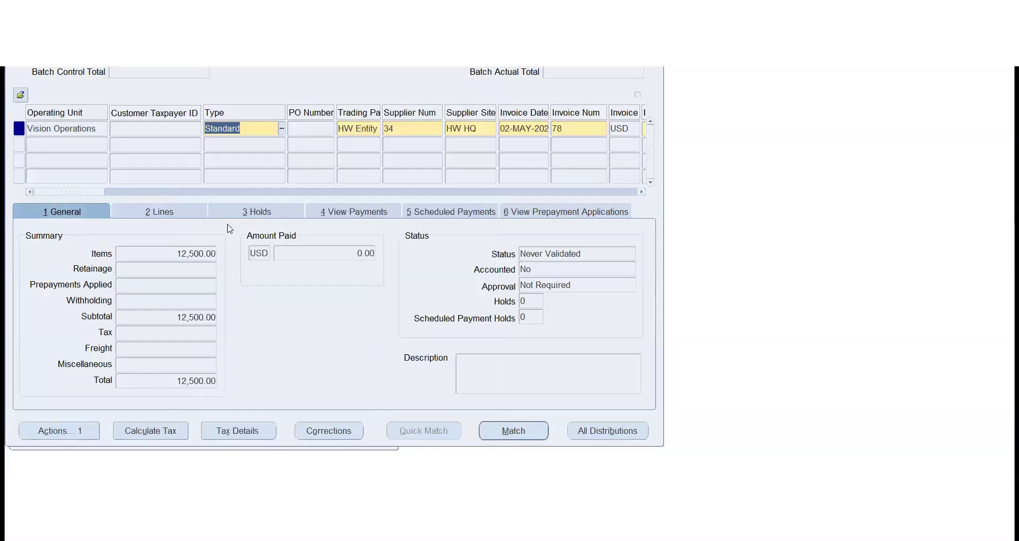
View the scheduled payments of the standard invoice, dismiss the errors, and return to its general summary.
click(444, 213)
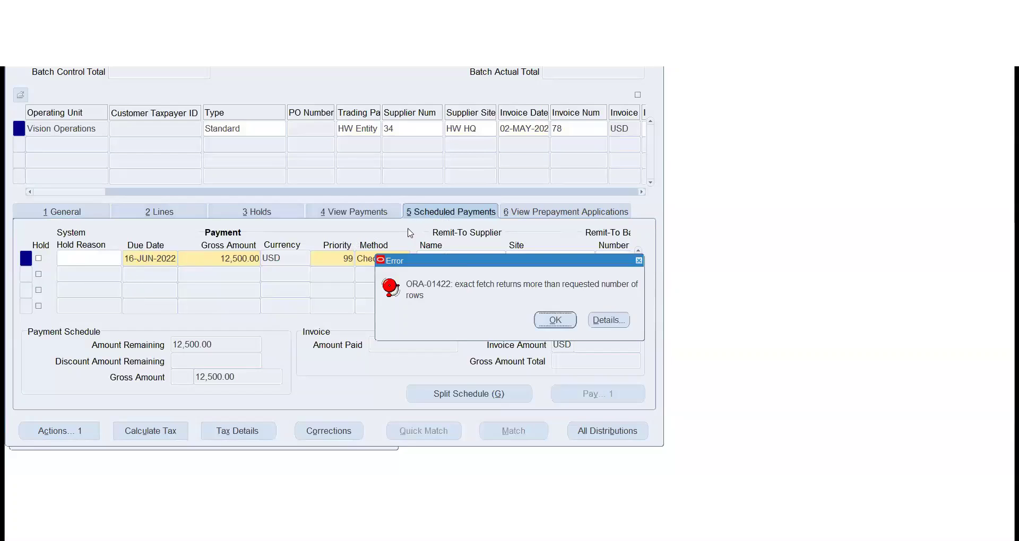
click(554, 319)
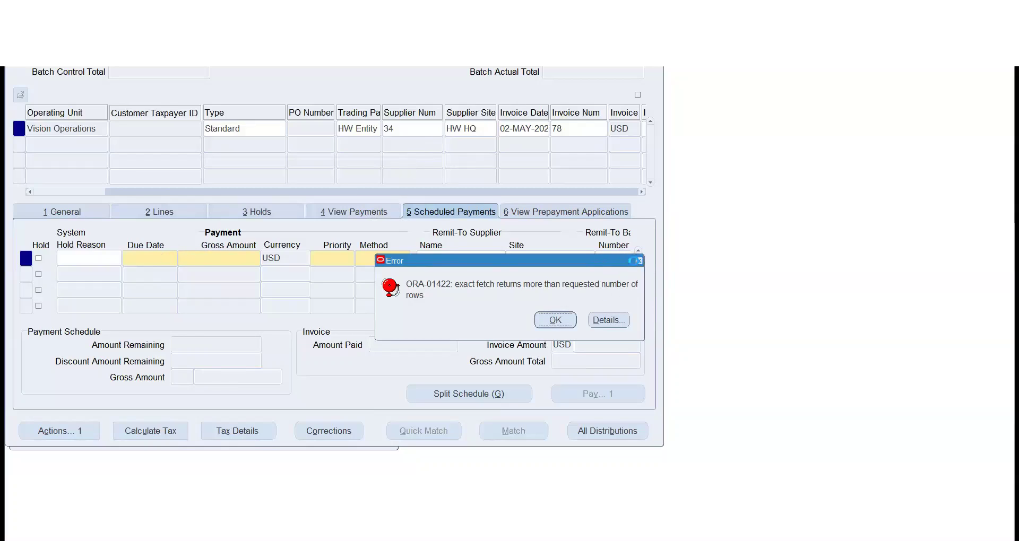
click(638, 261)
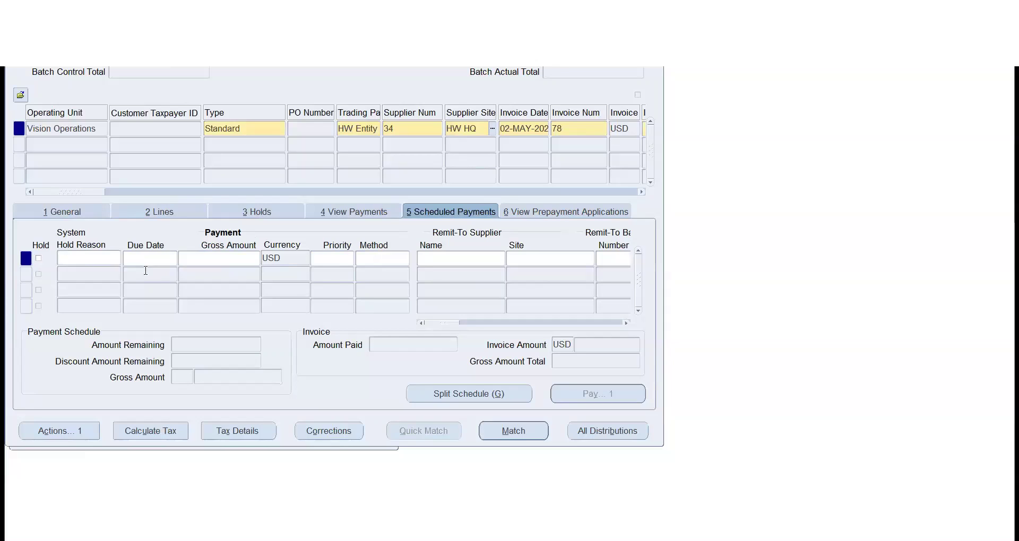
click(66, 213)
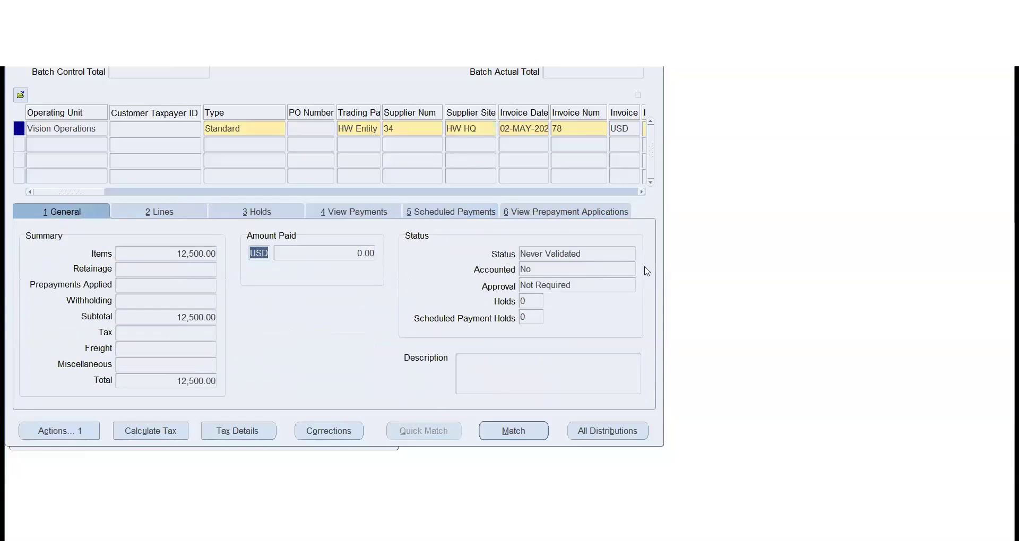